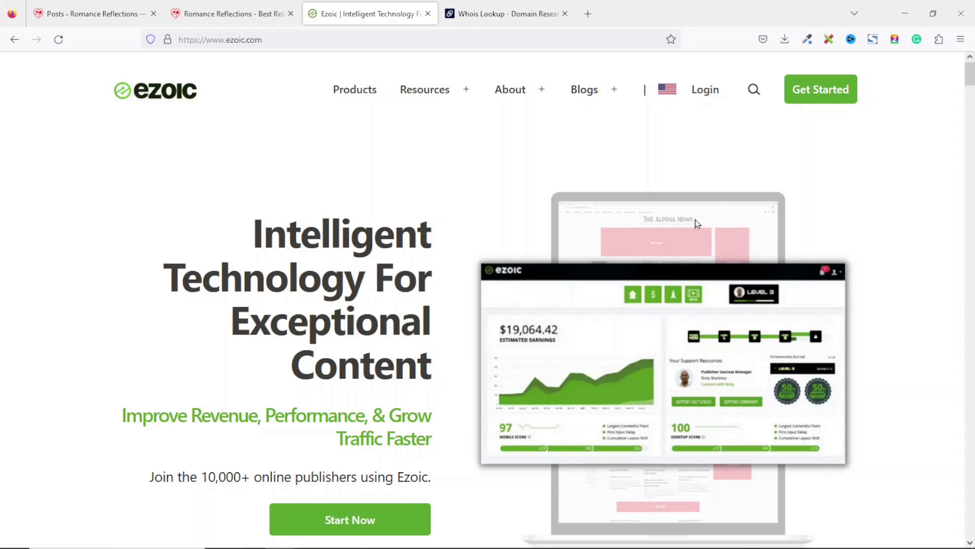
Open Ezoic's Get Started options and the Access Now page for sites under 10k pageviews
{"action": "left_click", "coordinate": [834, 99]}
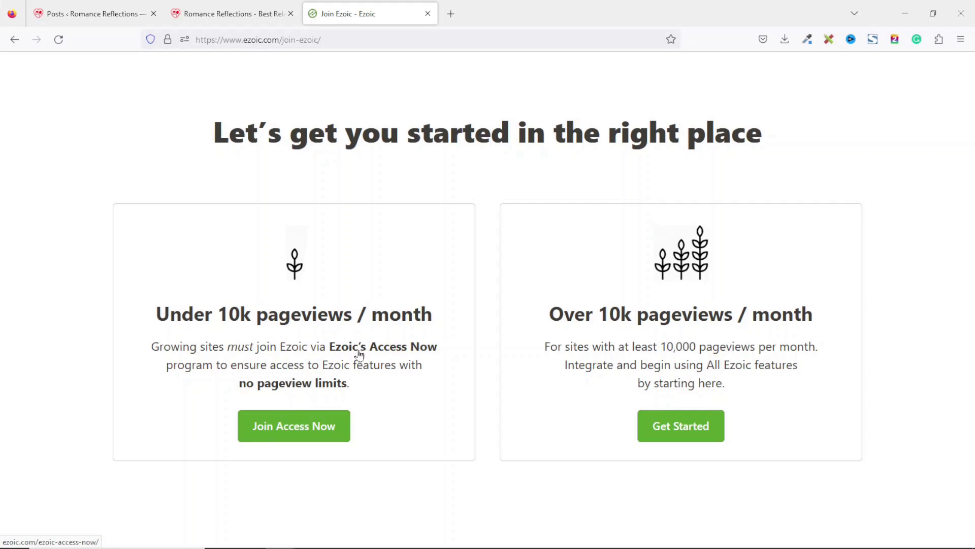
{"action": "left_click", "coordinate": [387, 349]}
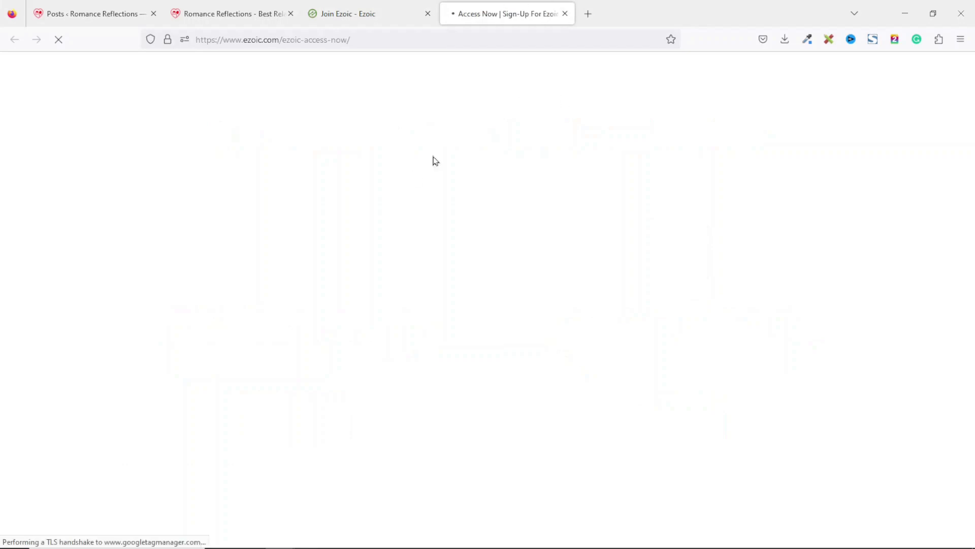
{"action": "scroll", "coordinate": [104, 318], "scroll_direction": "down", "scroll_amount": 2}
{"action": "left_click_drag", "start_coordinate": [107, 327], "coordinate": [470, 337]}
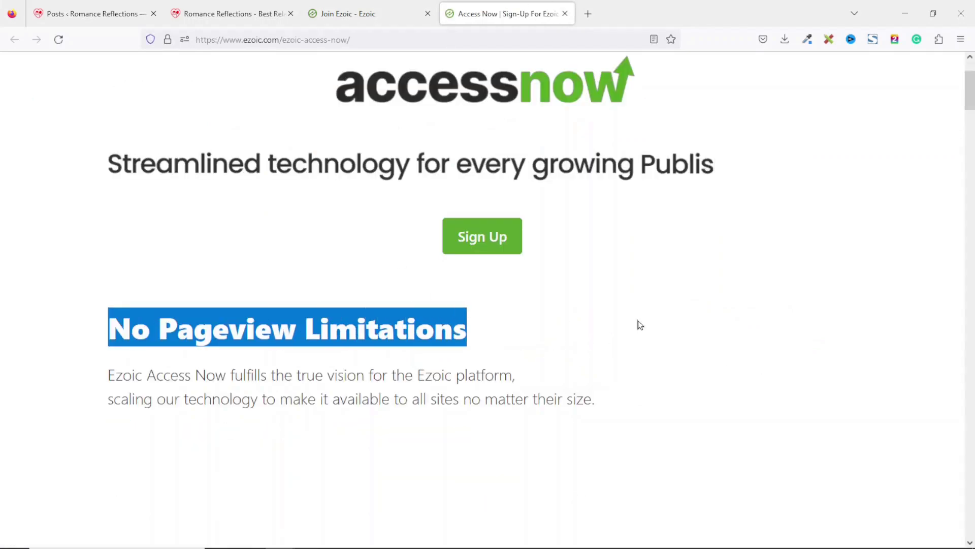
{"action": "scroll", "coordinate": [806, 250], "scroll_direction": "down", "scroll_amount": 8}
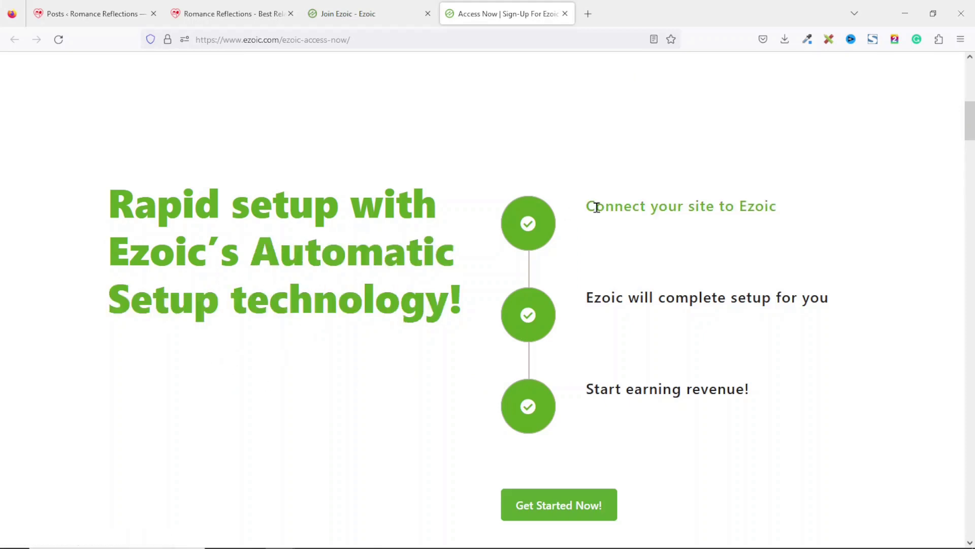
Review the 'Connect your site to Ezoic' step and open the Google Approval Checklist in a new tab
{"action": "left_click_drag", "start_coordinate": [592, 207], "coordinate": [781, 208]}
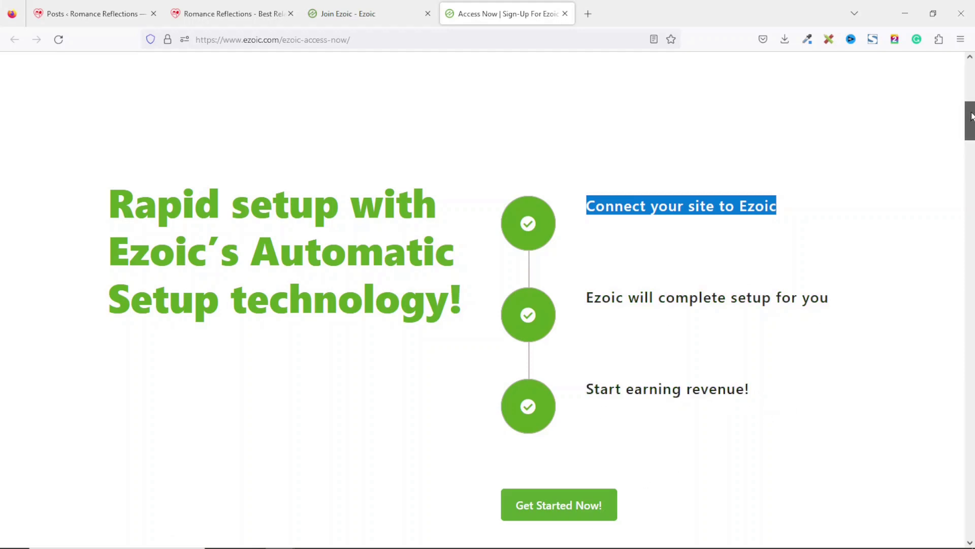
{"action": "left_click", "coordinate": [971, 160]}
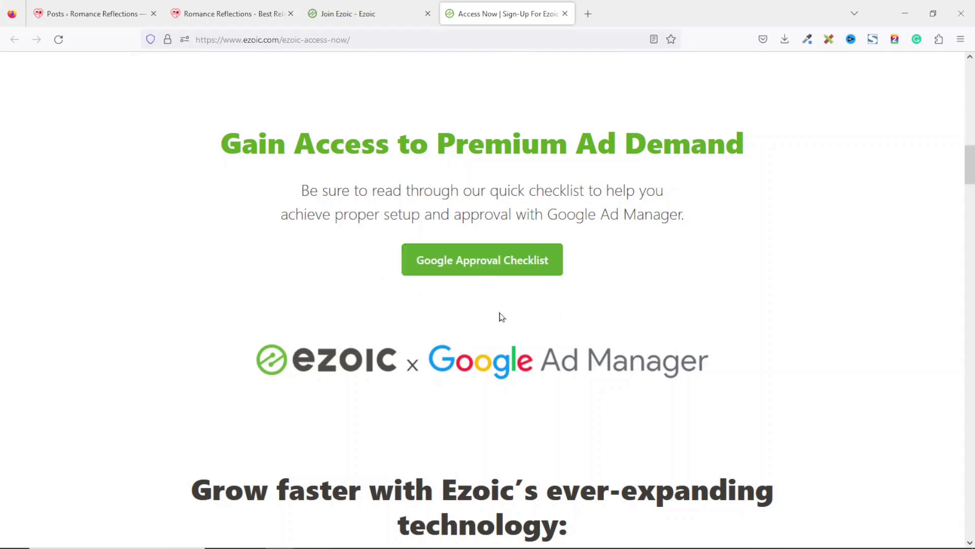
{"action": "left_click", "coordinate": [452, 268]}
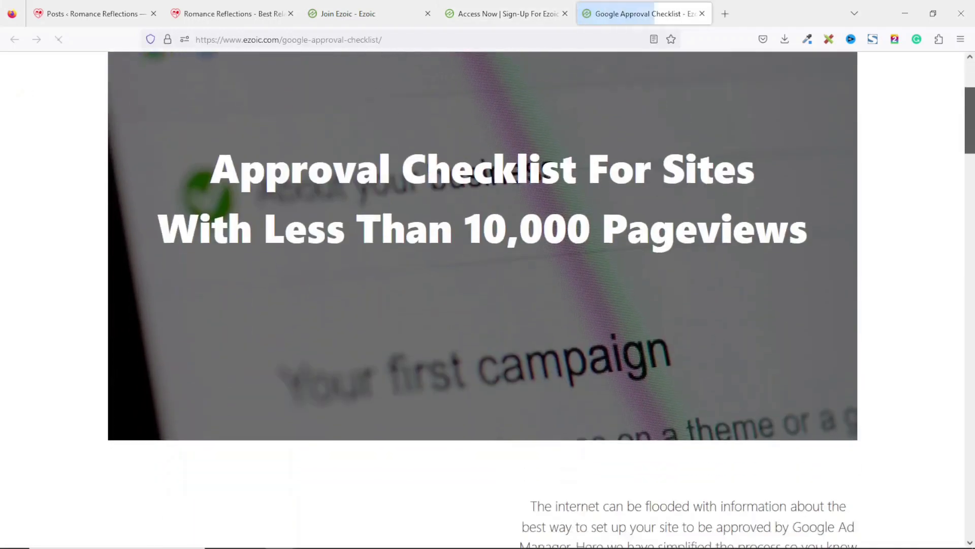
Compare the checklist's What to Do items against the Romance Reflections homepage
{"action": "scroll", "coordinate": [674, 207], "scroll_direction": "down", "scroll_amount": 12}
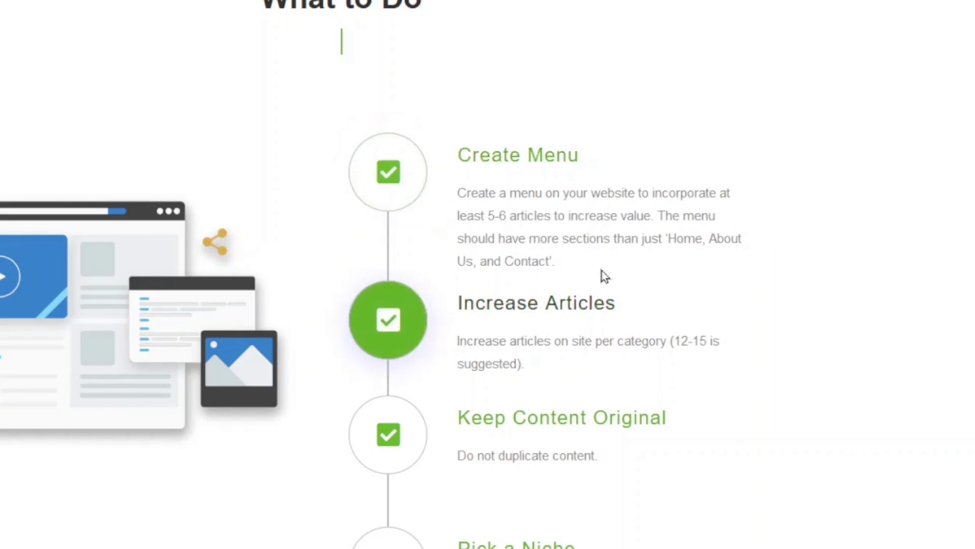
{"action": "left_click", "coordinate": [245, 7]}
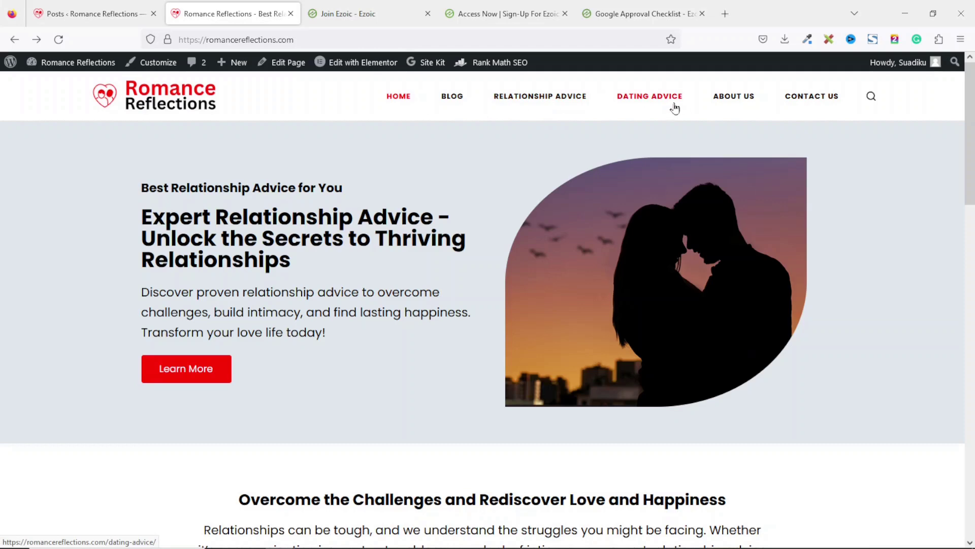
{"action": "left_click", "coordinate": [640, 7]}
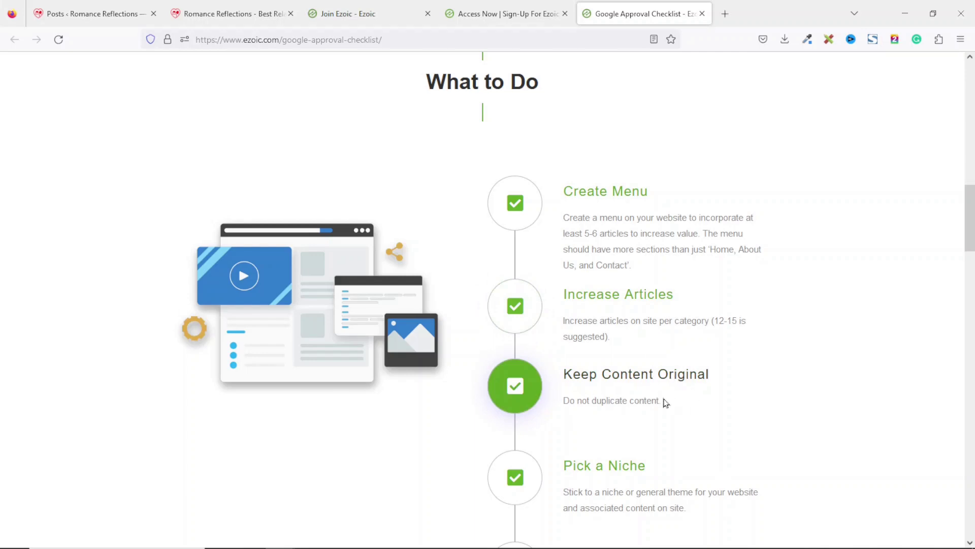
{"action": "scroll", "coordinate": [696, 413], "scroll_direction": "down", "scroll_amount": 3}
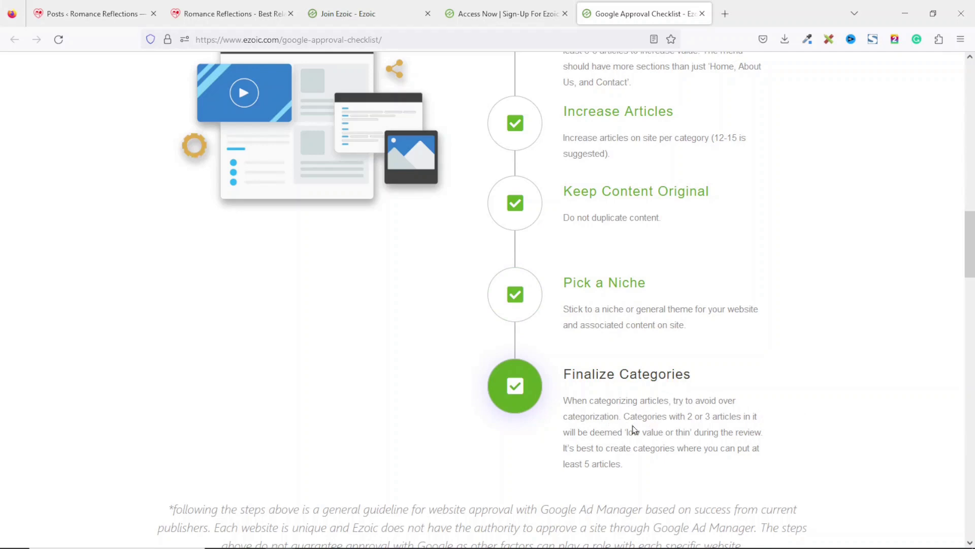
{"action": "left_click", "coordinate": [256, 15]}
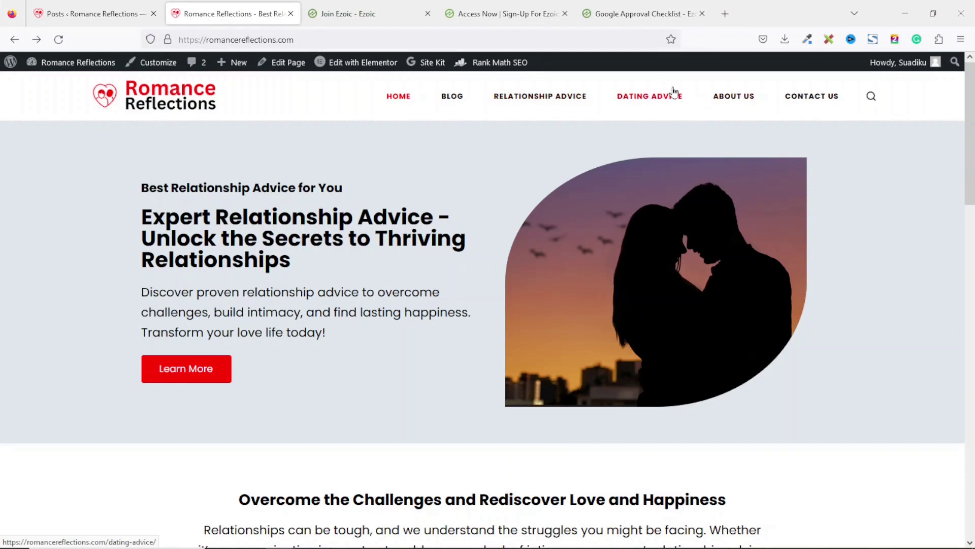
{"action": "left_click", "coordinate": [630, 19]}
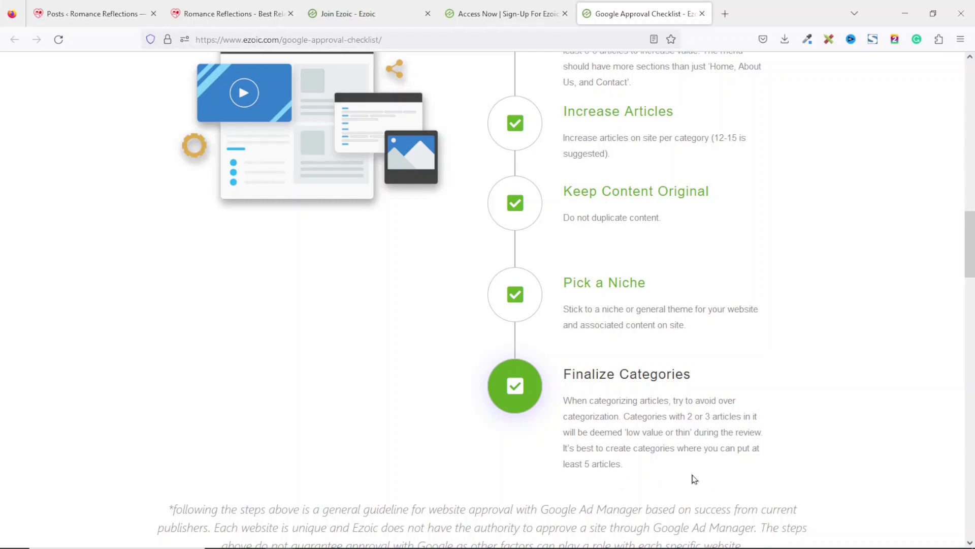
Close the Google Approval Checklist and Access Now tabs
{"action": "scroll", "coordinate": [695, 479], "scroll_direction": "up", "scroll_amount": 2}
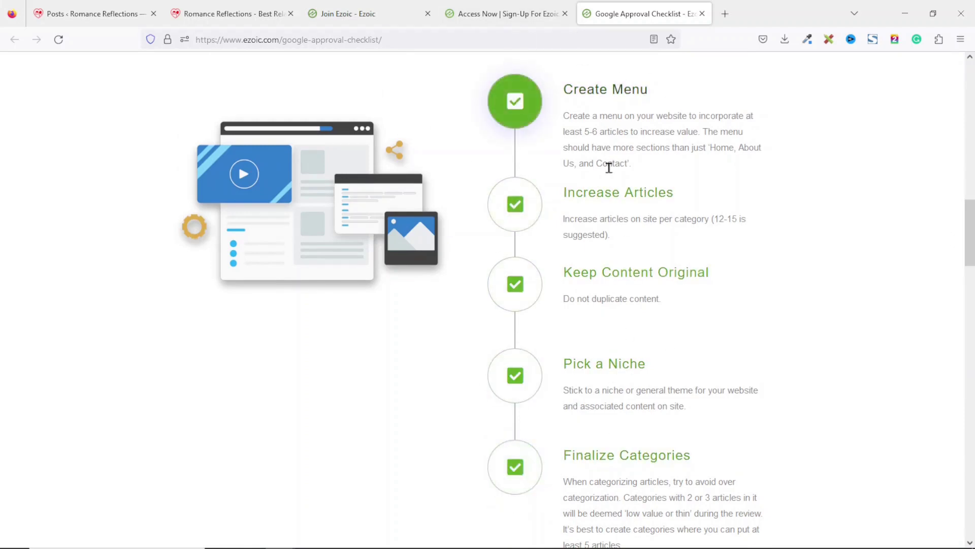
{"action": "left_click", "coordinate": [703, 15]}
{"action": "left_click", "coordinate": [565, 14]}
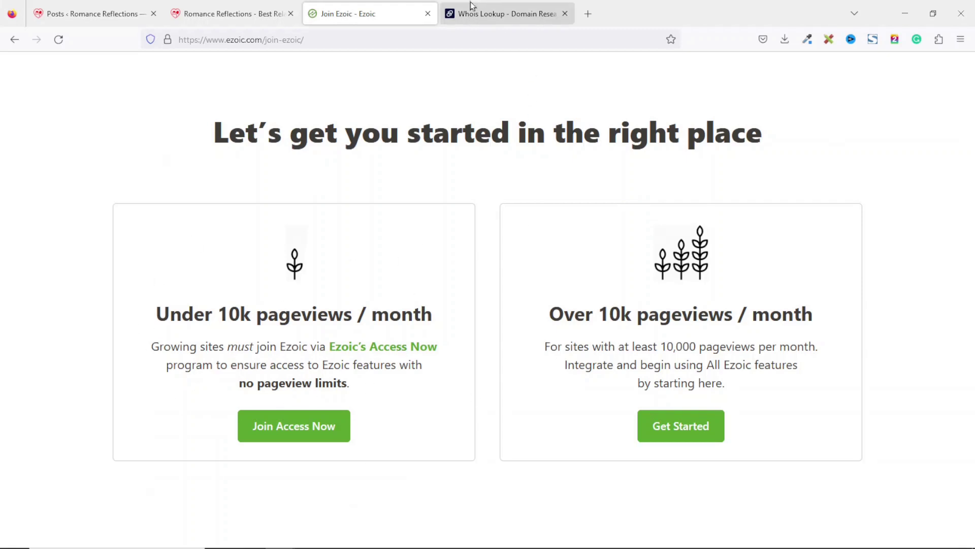
Confirm in the Dynadot Whois results that romancereflections.com was created 2023-06-01, then view the WordPress posts
{"action": "left_click", "coordinate": [517, 21]}
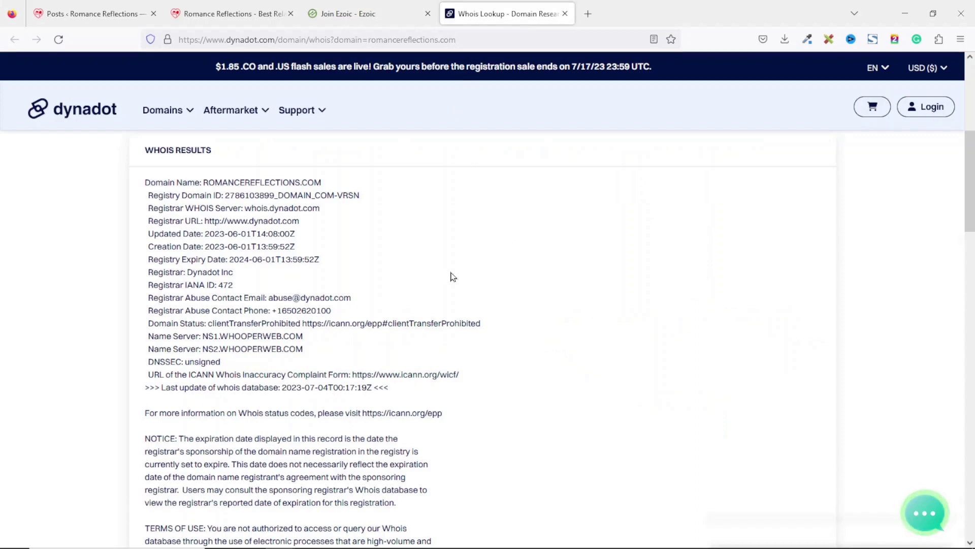
{"action": "left_click_drag", "start_coordinate": [204, 182], "coordinate": [339, 190]}
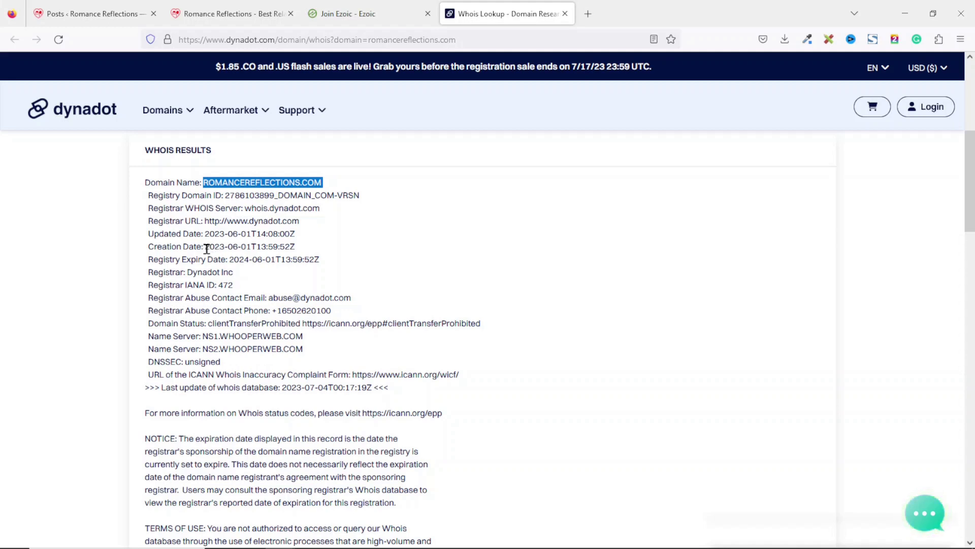
{"action": "left_click_drag", "start_coordinate": [204, 246], "coordinate": [277, 247]}
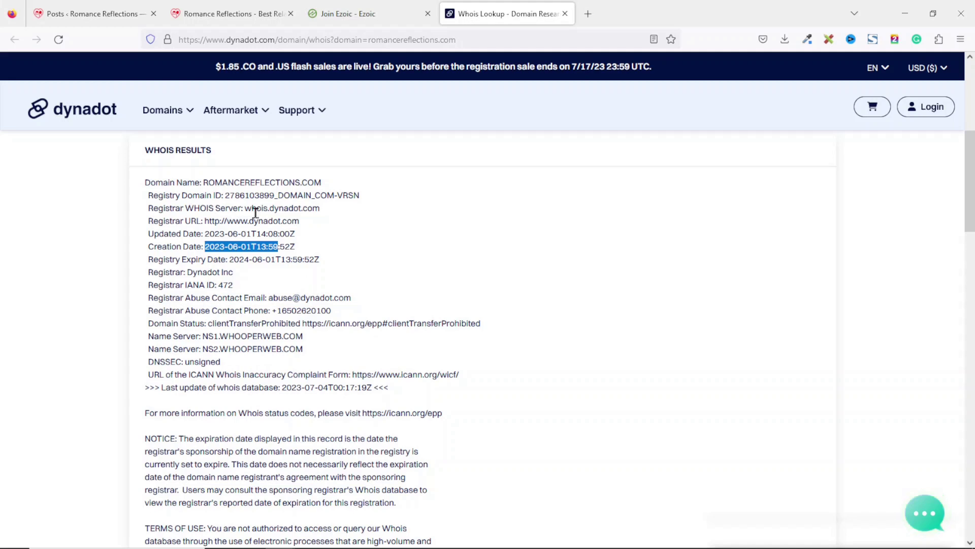
{"action": "left_click", "coordinate": [94, 11]}
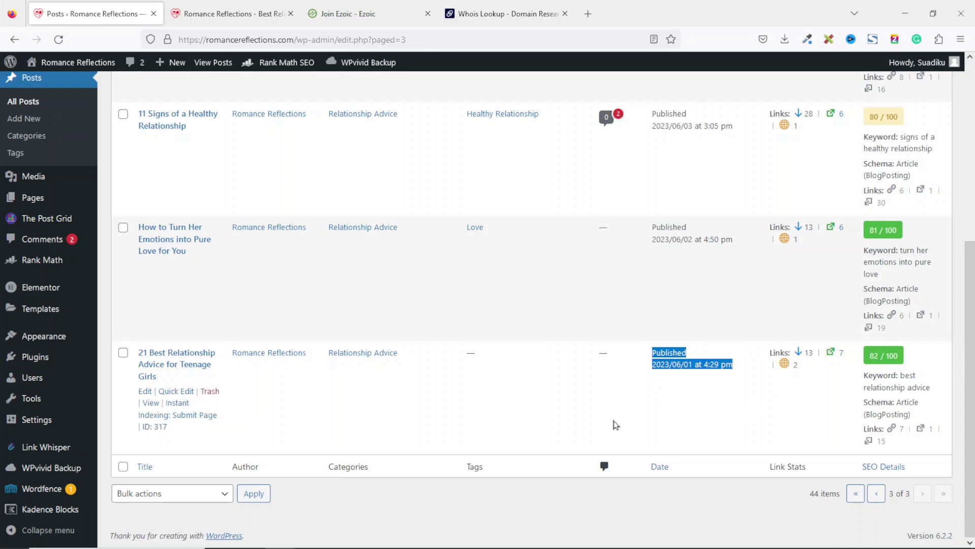
Check the WordPress posts list top to bottom, then go back to the Join Ezoic page
{"action": "scroll", "coordinate": [618, 423], "scroll_direction": "up", "scroll_amount": 5}
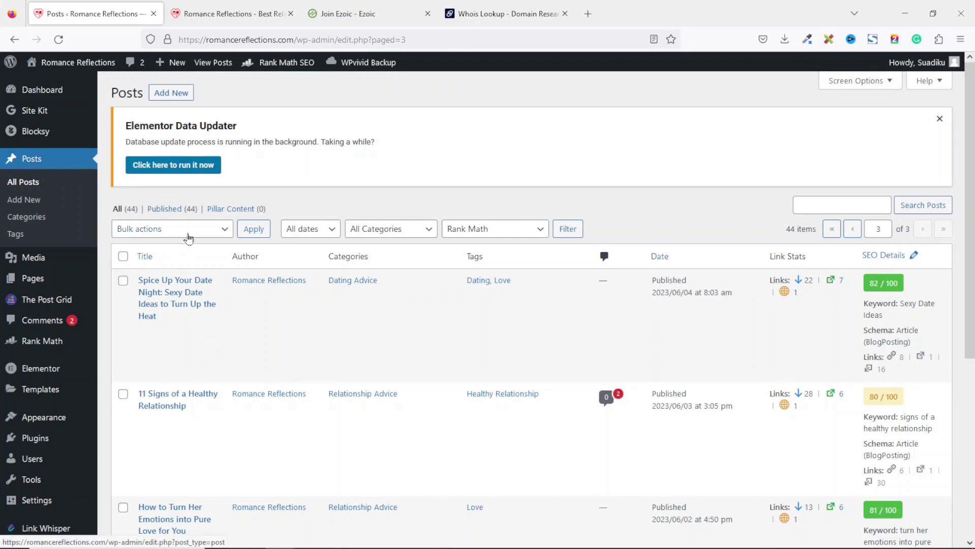
{"action": "mouse_move", "coordinate": [194, 289]}
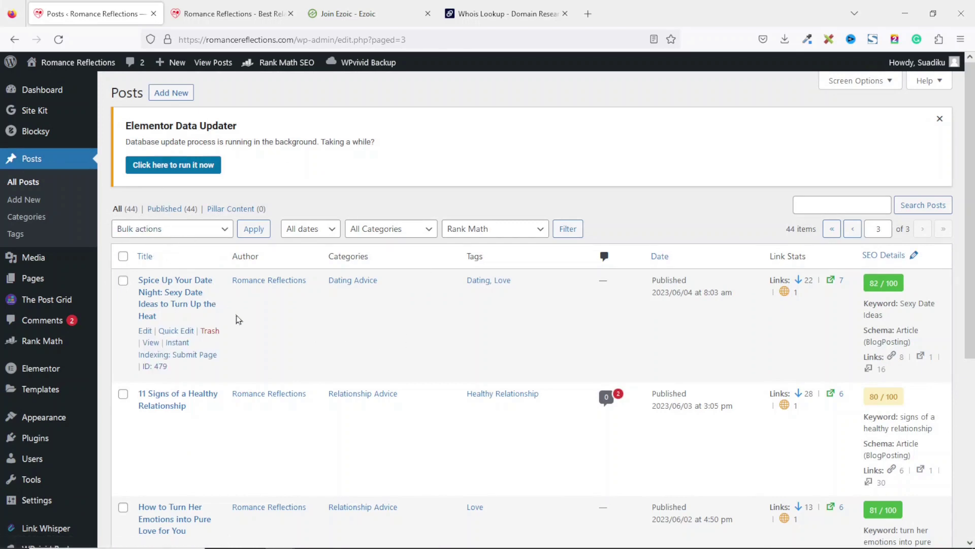
{"action": "left_click", "coordinate": [340, 15]}
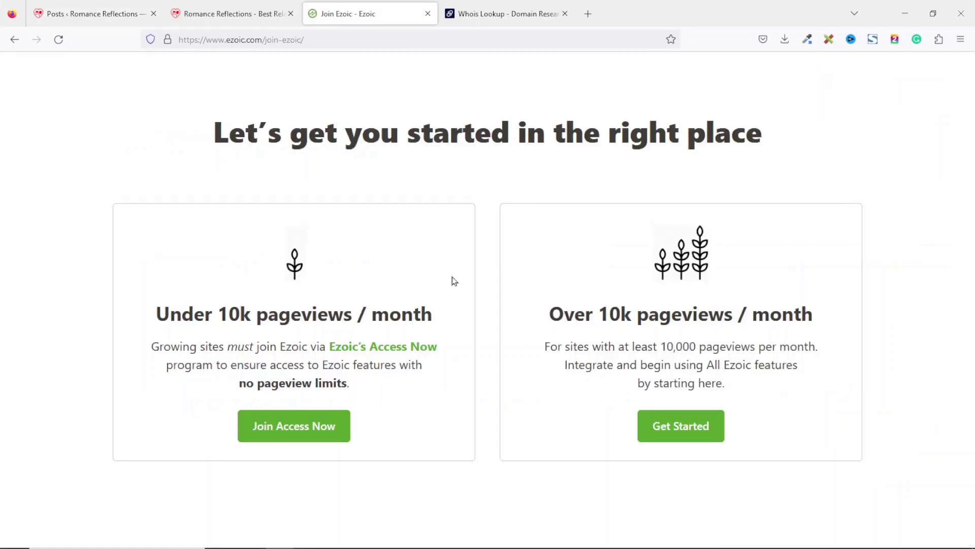
Begin the Access Now signup and enter and confirm the account email address
{"action": "left_click", "coordinate": [305, 432]}
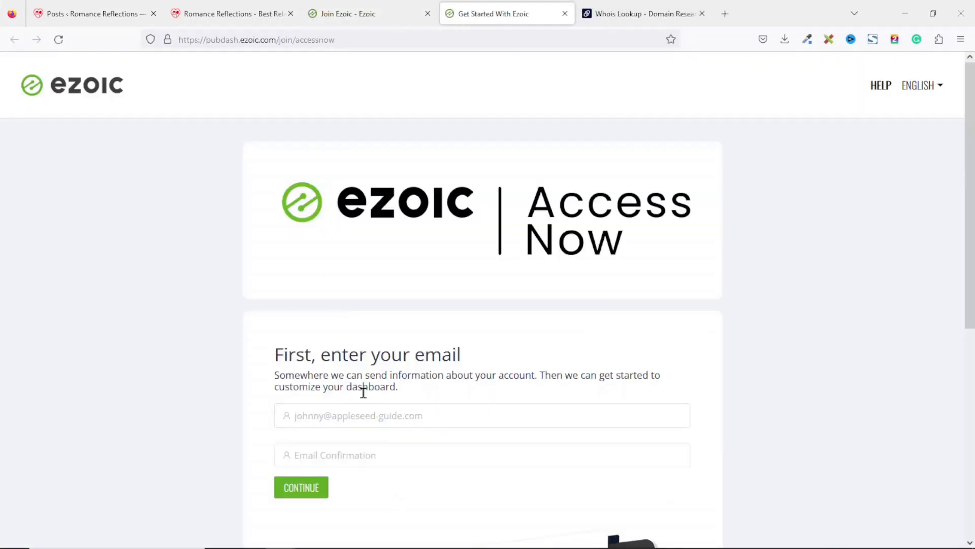
{"action": "left_click", "coordinate": [362, 417]}
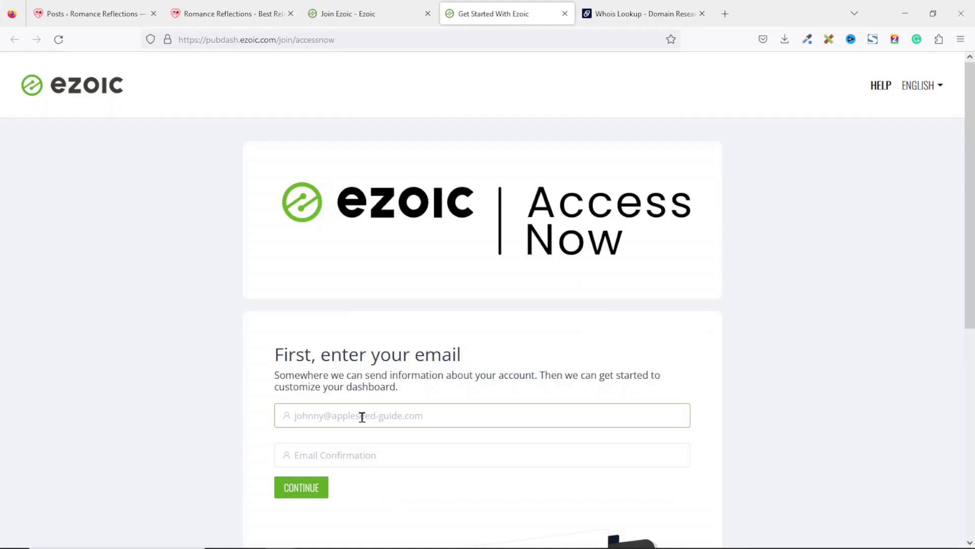
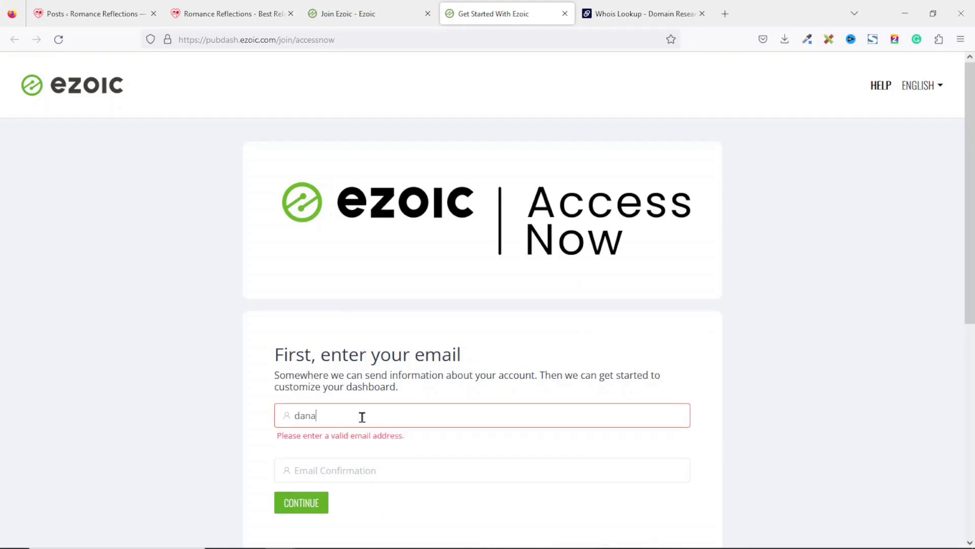
{"action": "left_click", "coordinate": [366, 455]}
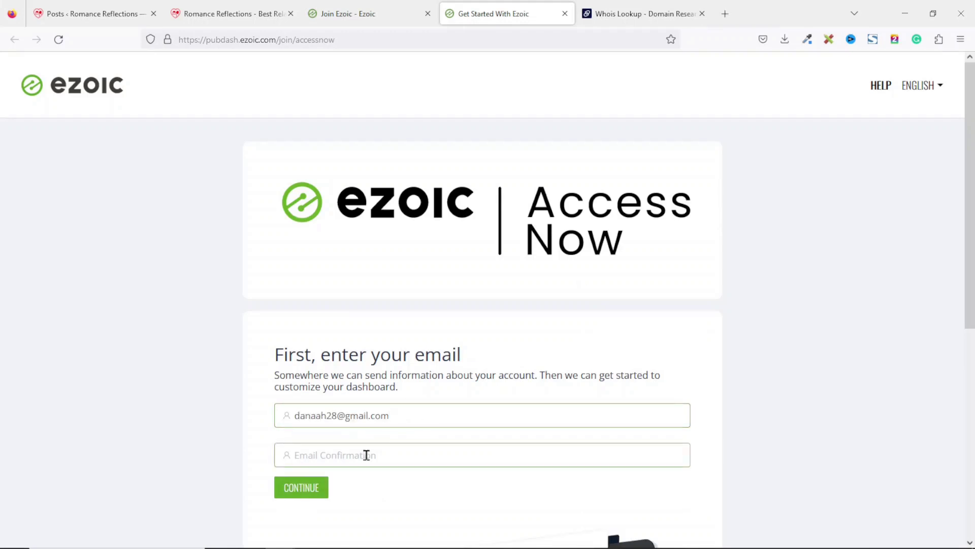
{"action": "left_click", "coordinate": [380, 452]}
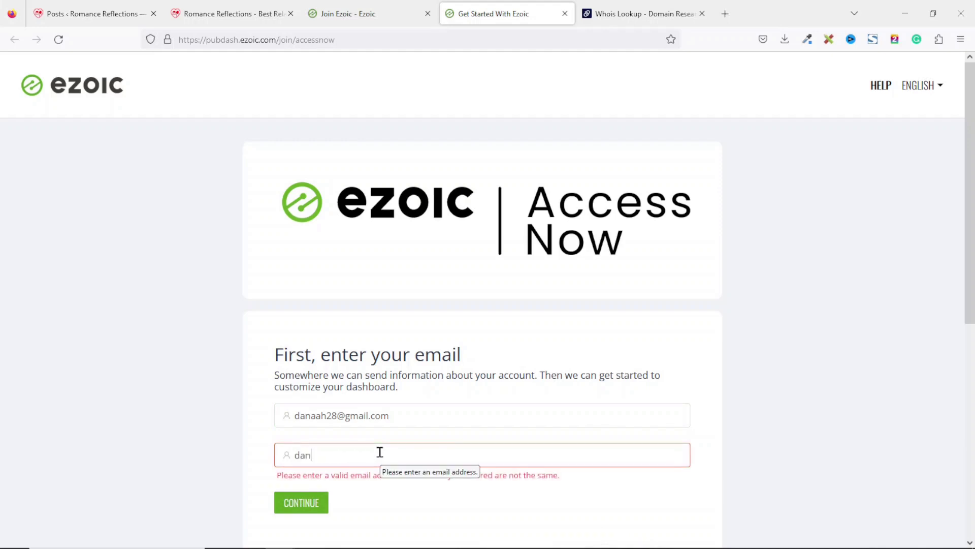
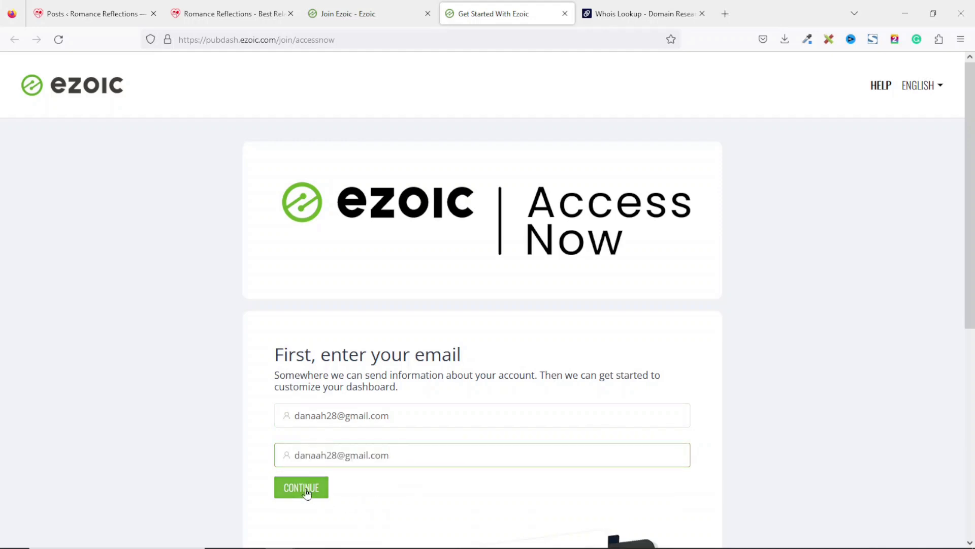
{"action": "left_click", "coordinate": [306, 487]}
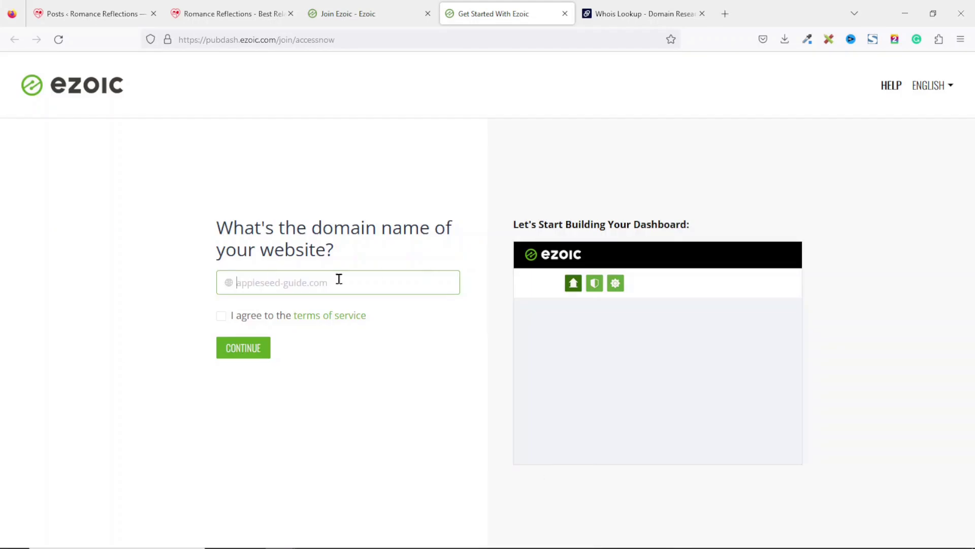
Enter romancereflections.com, accept the terms of service, and choose Ad Revenue to improve
{"action": "type", "text": "romancereflections"}
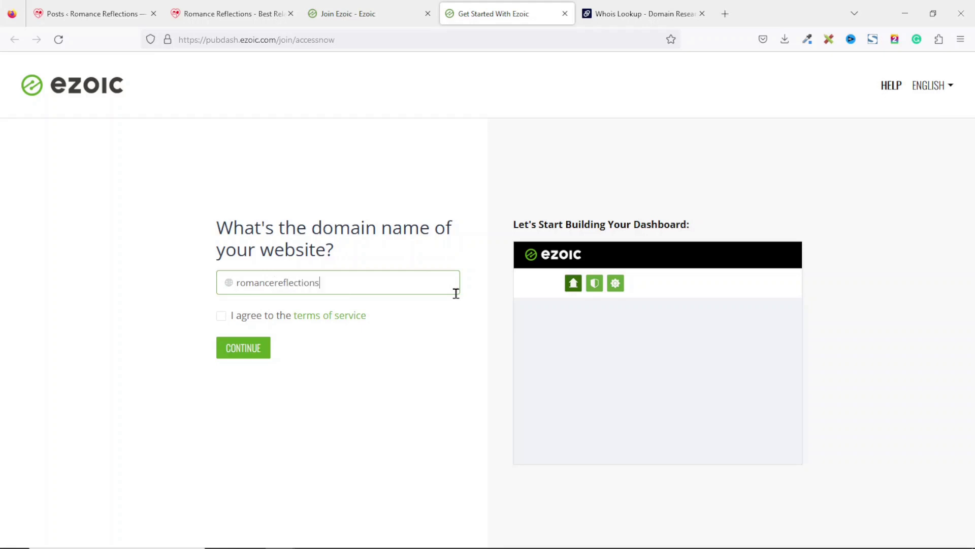
{"action": "left_click", "coordinate": [245, 319]}
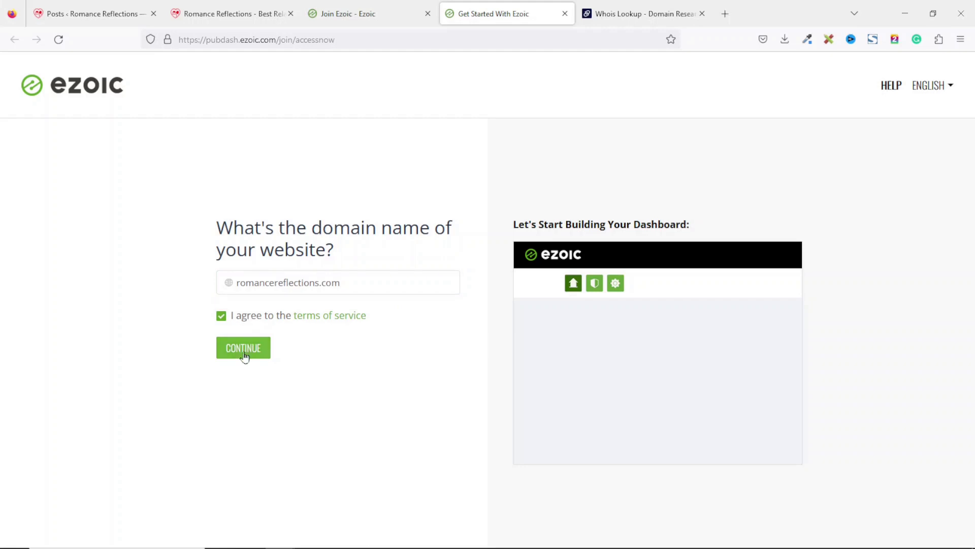
{"action": "left_click", "coordinate": [244, 352]}
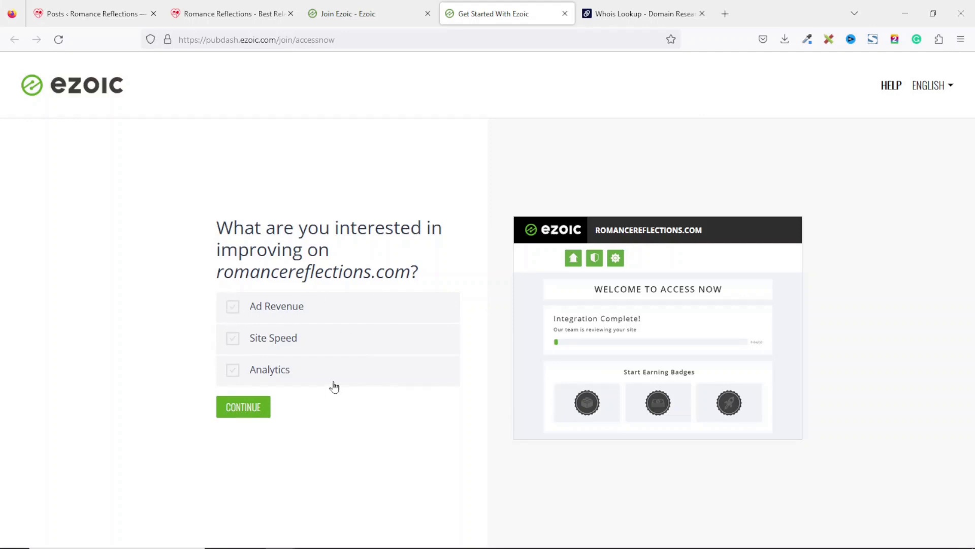
{"action": "left_click", "coordinate": [276, 309]}
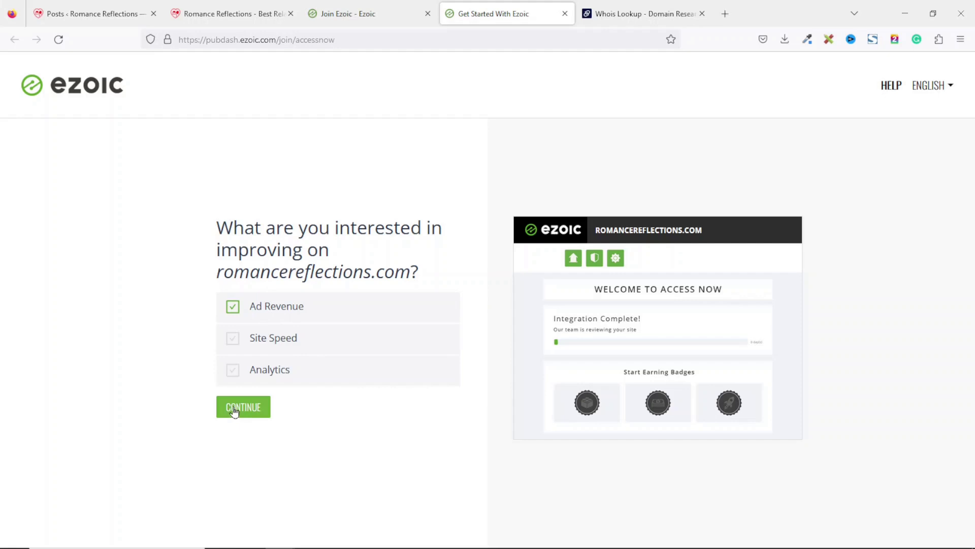
Continue with Ad Revenue, pick Automate It for ad setup, and start Complete Account Setup
{"action": "left_click", "coordinate": [236, 409]}
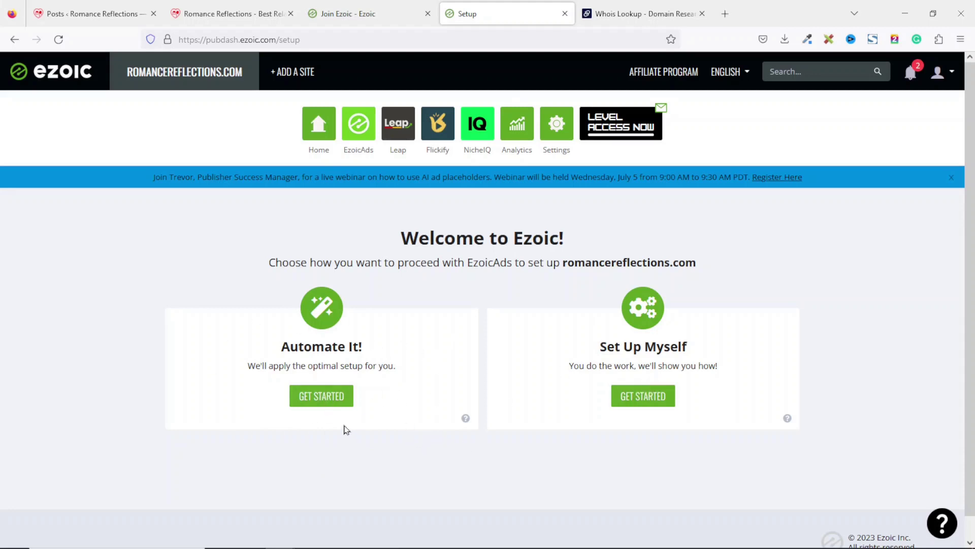
{"action": "left_click", "coordinate": [317, 399]}
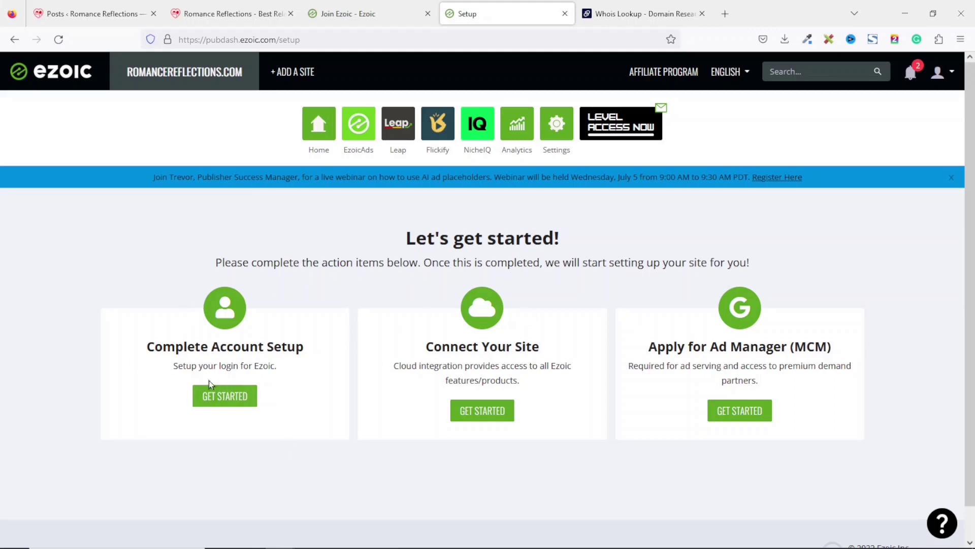
{"action": "left_click", "coordinate": [235, 402]}
Enter the account holder's first and last name and a login password, save, and go to Connect Your Site
{"action": "left_click", "coordinate": [176, 373]}
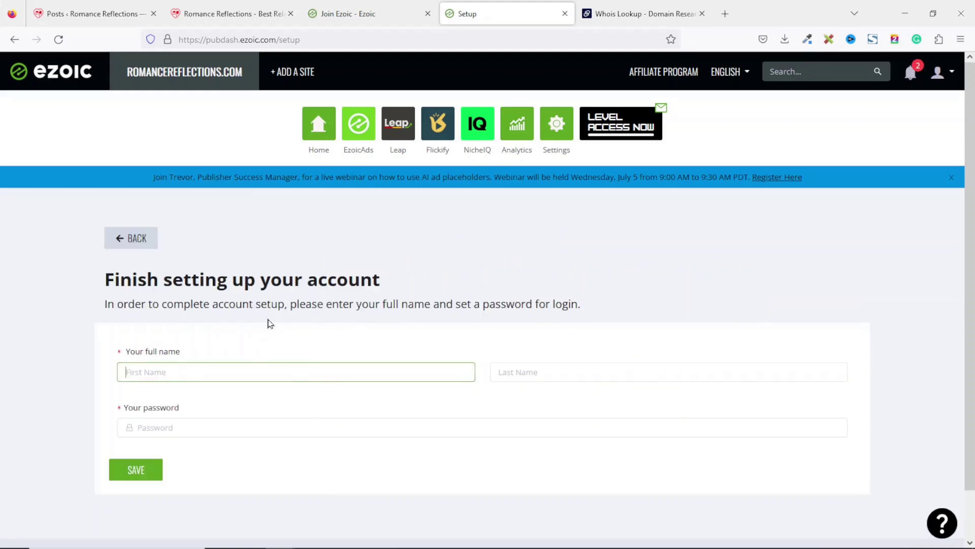
{"action": "key", "text": "Tab"}
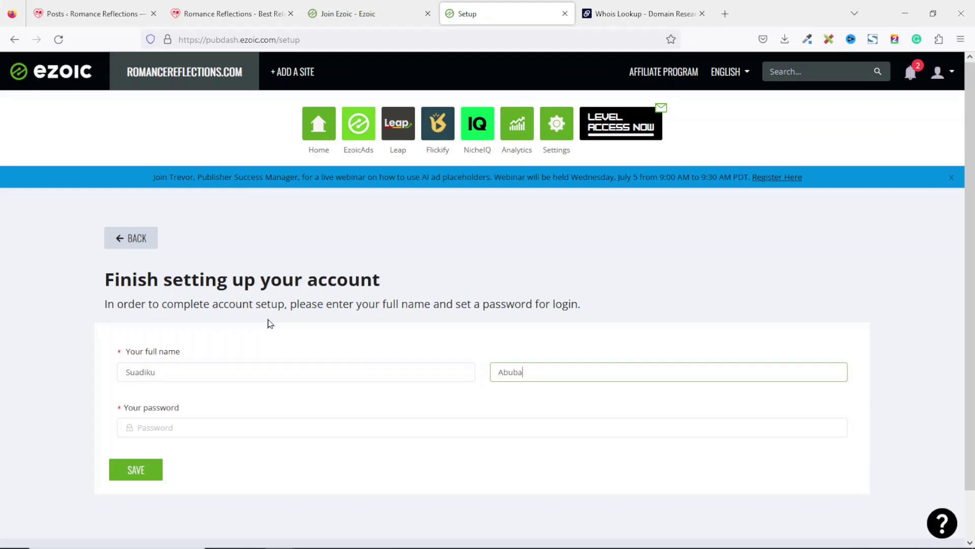
{"action": "key", "text": "Tab"}
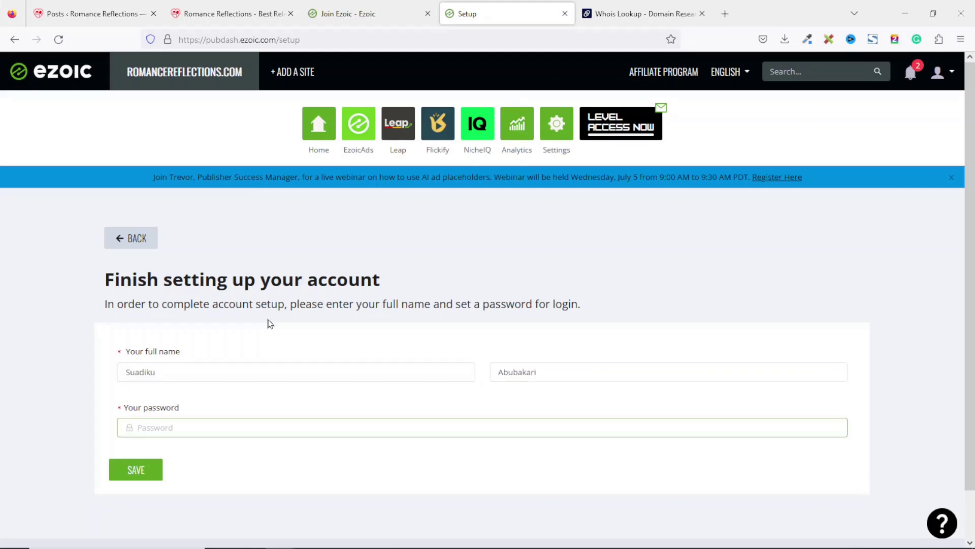
{"action": "type", "text": "•••••••"}
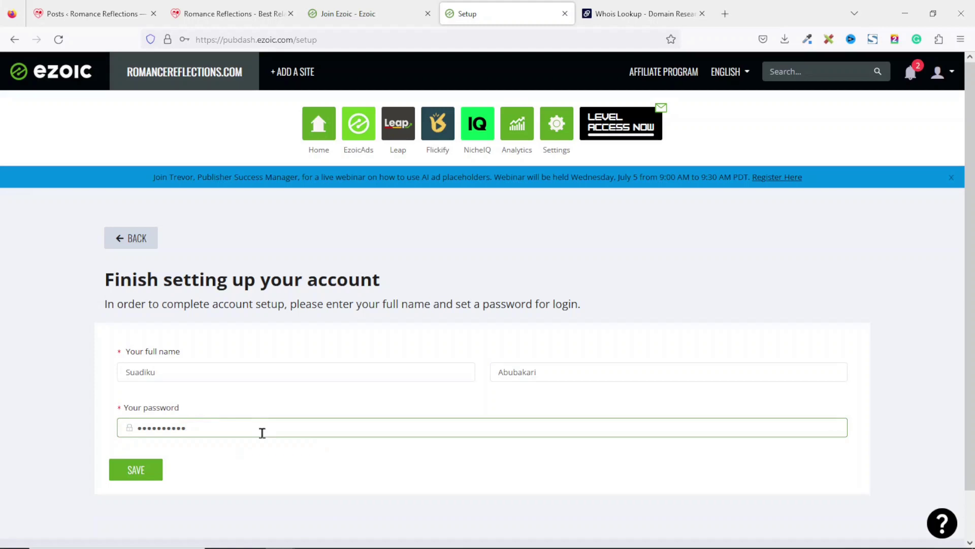
{"action": "left_click", "coordinate": [127, 470]}
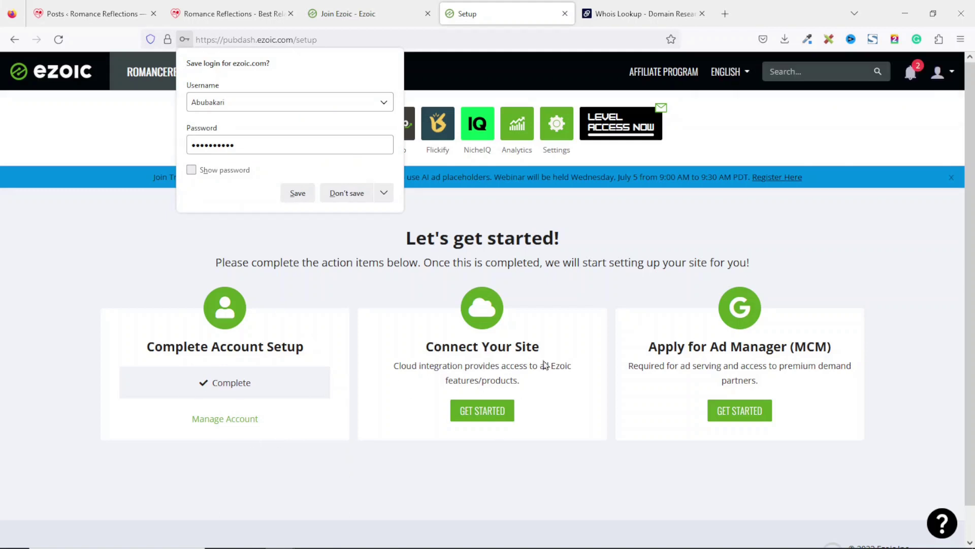
{"action": "left_click", "coordinate": [472, 417]}
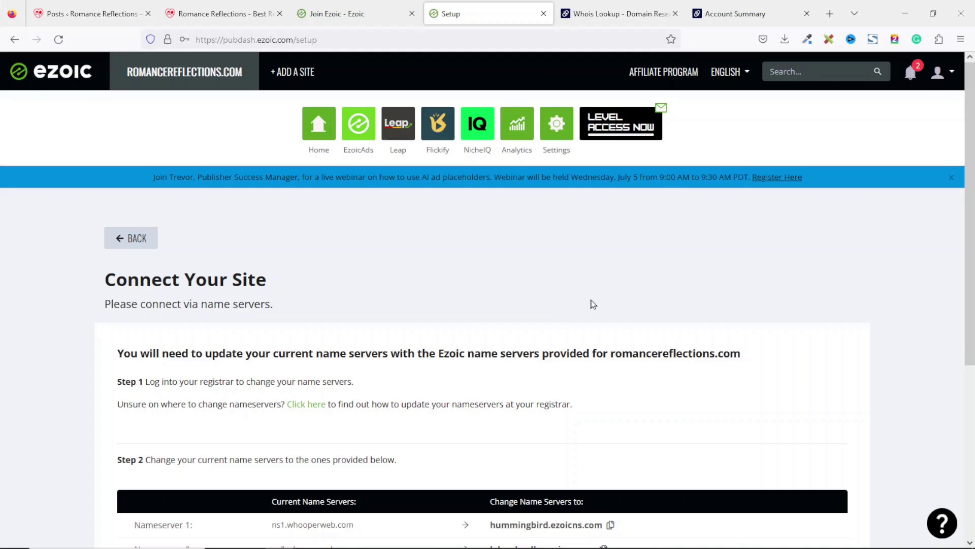
Open the guide to changing name servers at your registrar in a new tab and view it
{"action": "scroll", "coordinate": [270, 496], "scroll_direction": "down", "scroll_amount": 1}
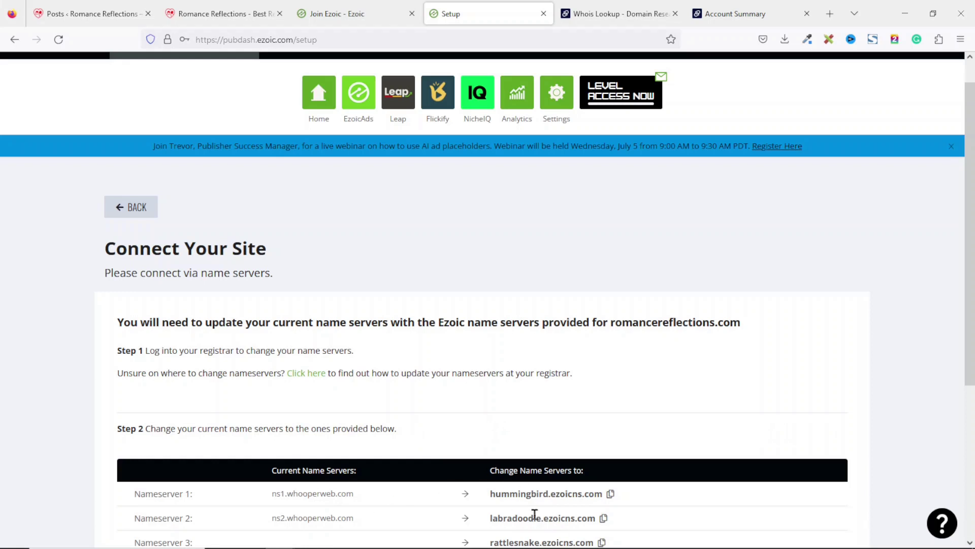
{"action": "right_click", "coordinate": [308, 379]}
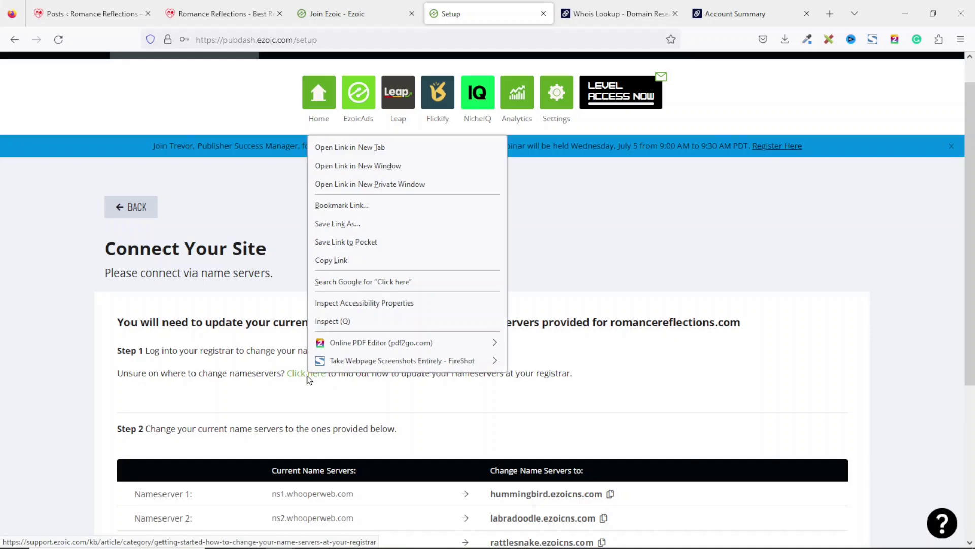
{"action": "left_click", "coordinate": [375, 146]}
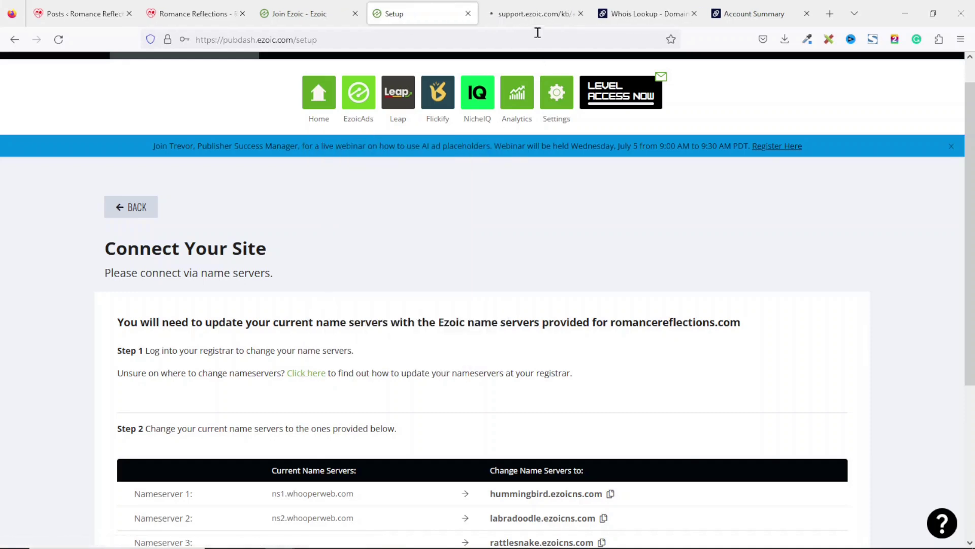
{"action": "left_click", "coordinate": [537, 17]}
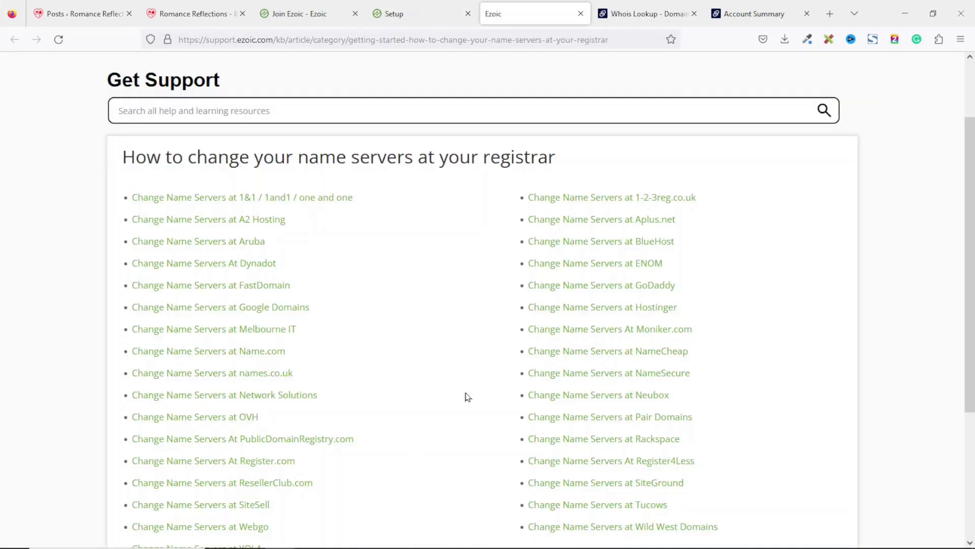
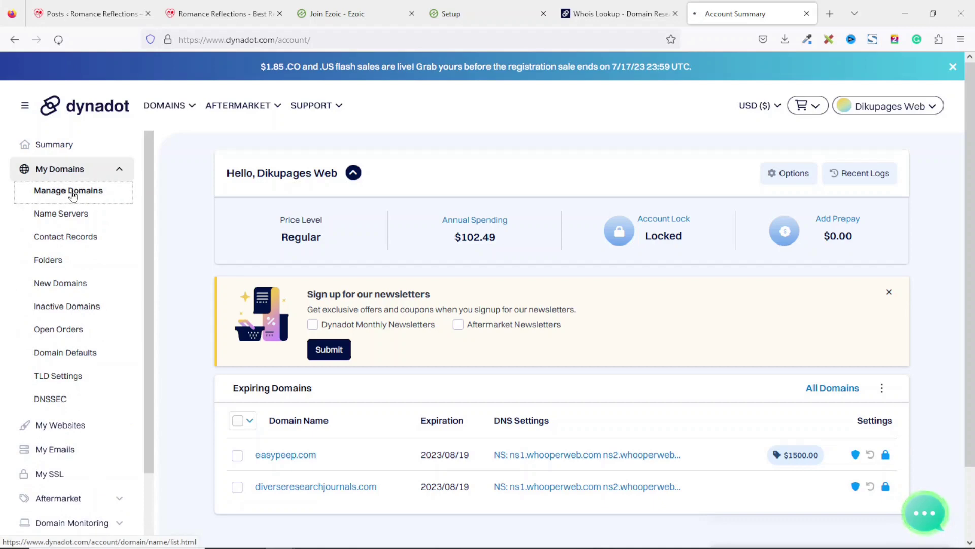
Select romancereflections.com in Dynadot's domain list and open its DNS Settings
{"action": "scroll", "coordinate": [559, 356], "scroll_direction": "up", "scroll_amount": 1}
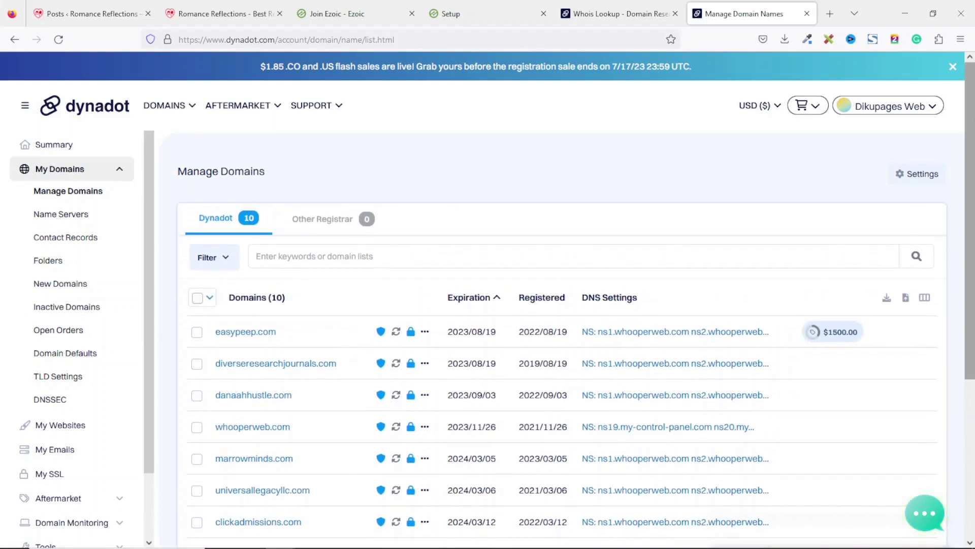
{"action": "scroll", "coordinate": [968, 279], "scroll_direction": "down", "scroll_amount": 5}
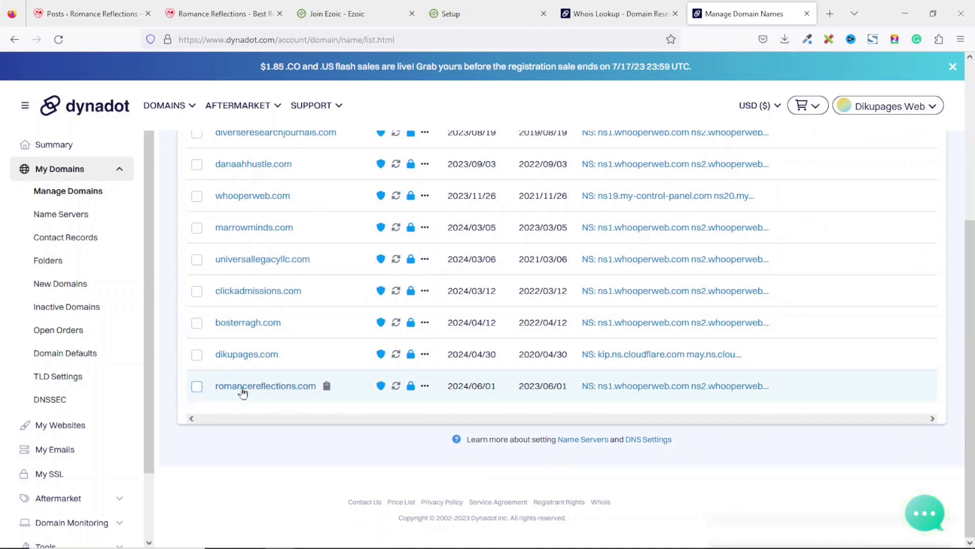
{"action": "left_click", "coordinate": [196, 388]}
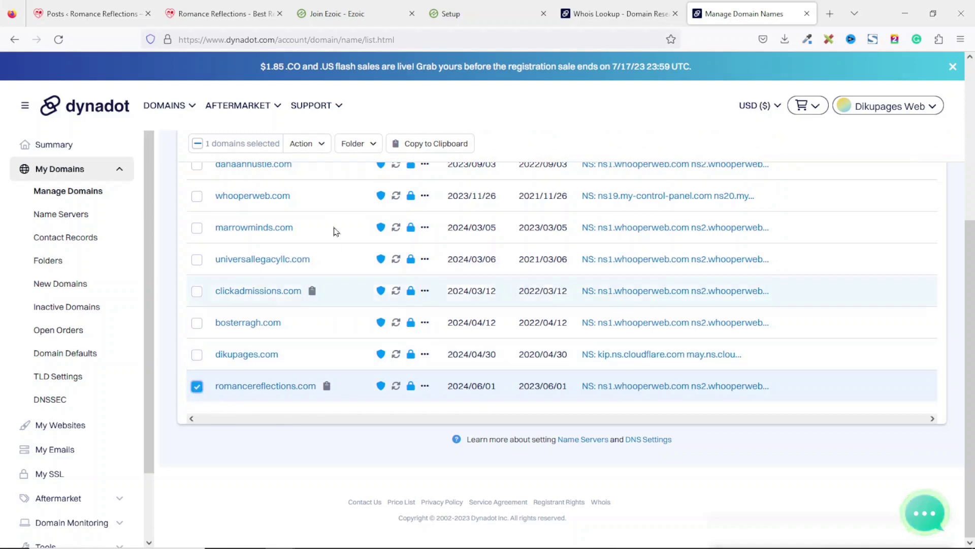
{"action": "left_click", "coordinate": [319, 148]}
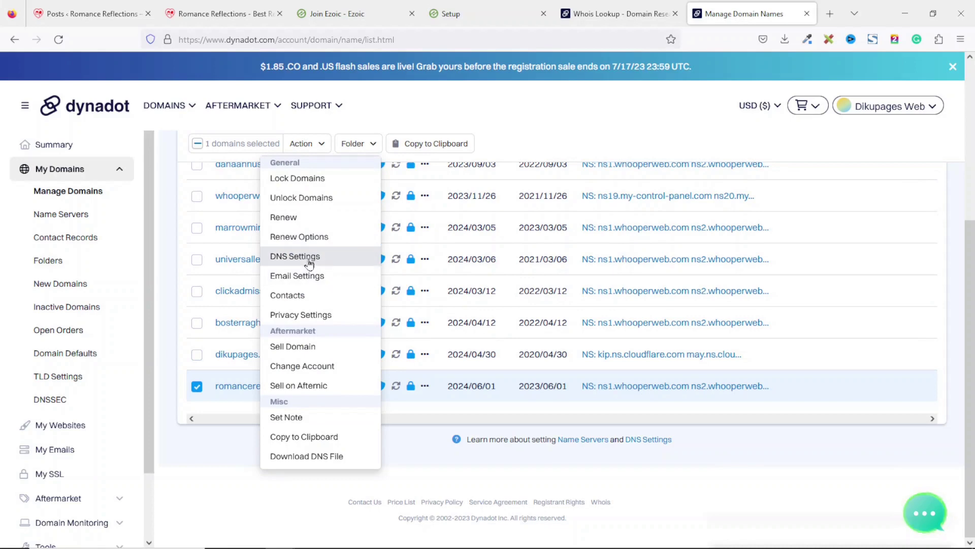
{"action": "left_click", "coordinate": [293, 260]}
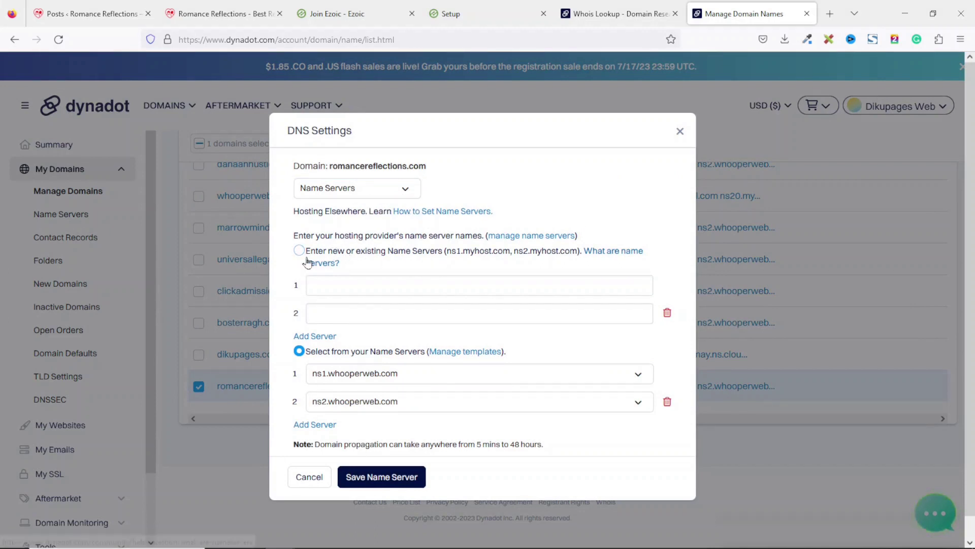
Switch to custom name servers and paste hummingbird.ezoicns.com from Ezoic as the first name server
{"action": "left_click", "coordinate": [299, 250]}
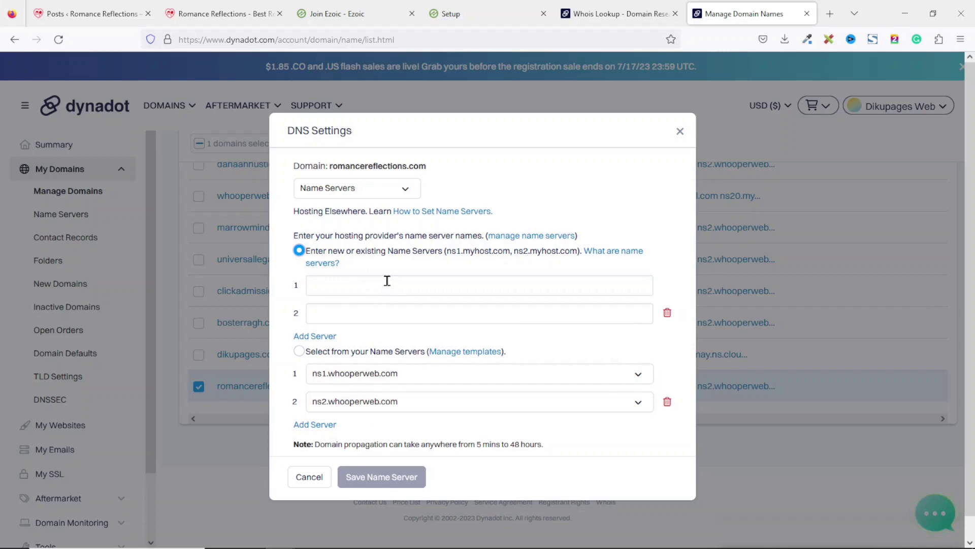
{"action": "left_click", "coordinate": [456, 11]}
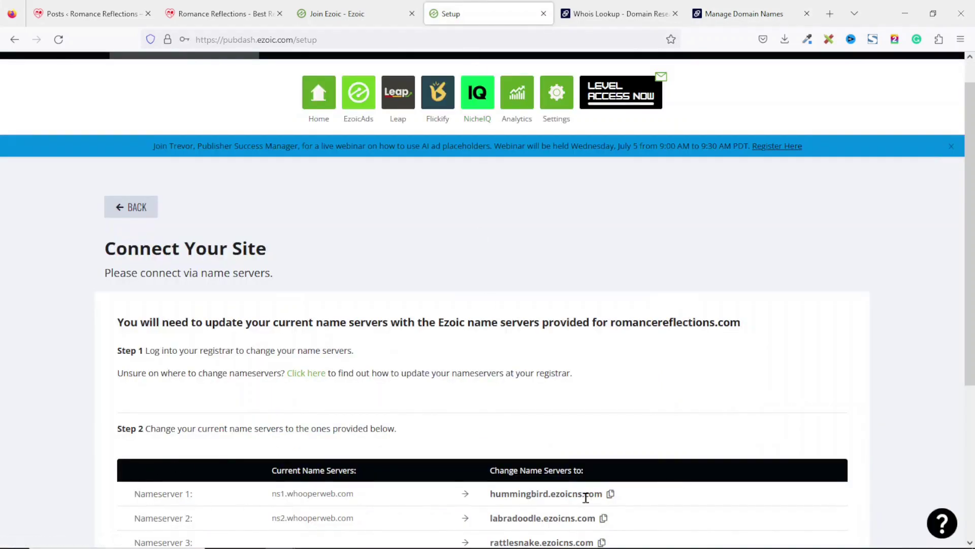
{"action": "left_click", "coordinate": [611, 495]}
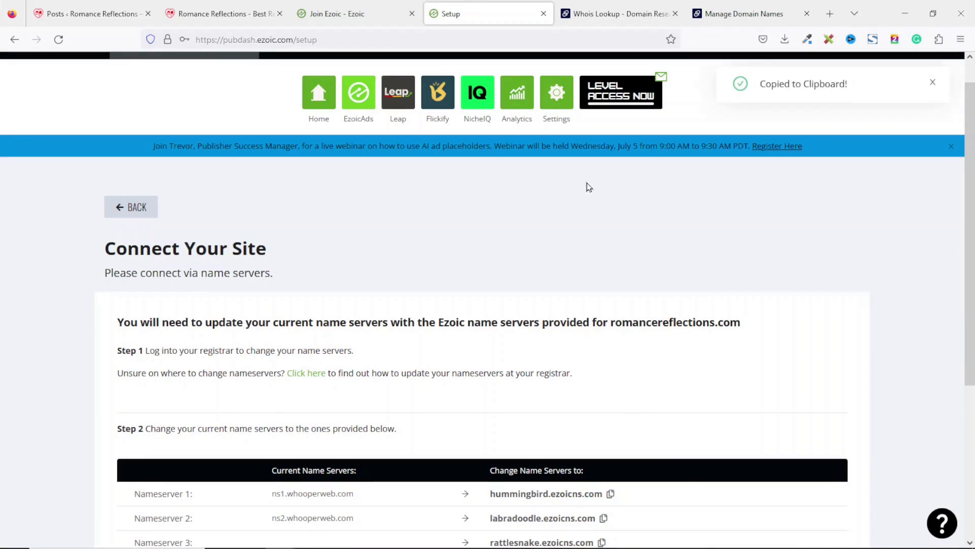
{"action": "left_click", "coordinate": [745, 15]}
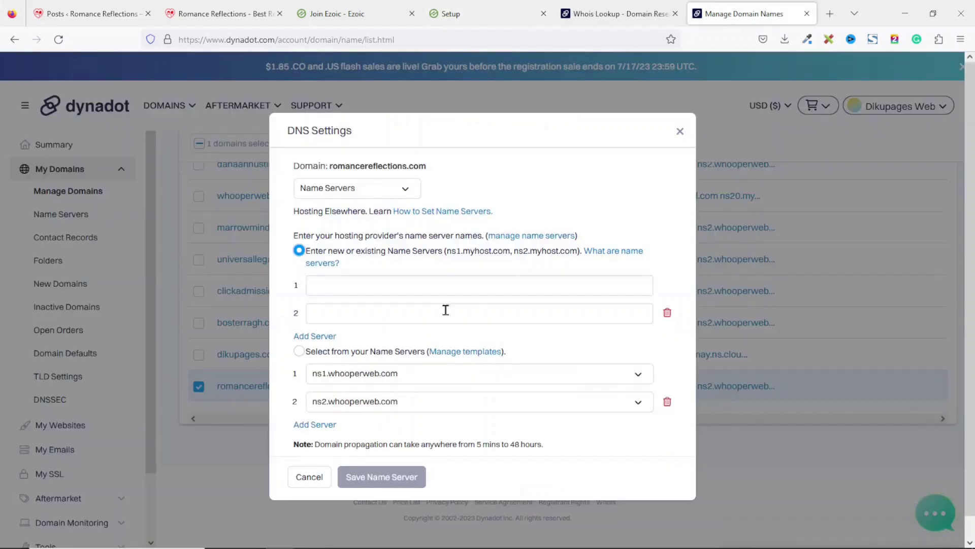
{"action": "left_click", "coordinate": [369, 285]}
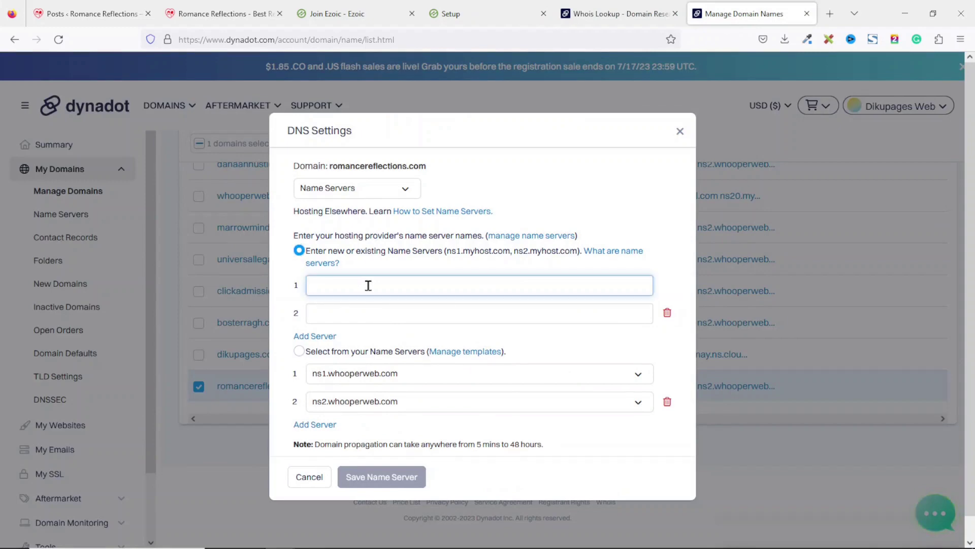
{"action": "key", "text": "ctrl+v"}
Paste labradoodle.ezoicns.com as the second name server and save the name servers
{"action": "left_click", "coordinate": [486, 15]}
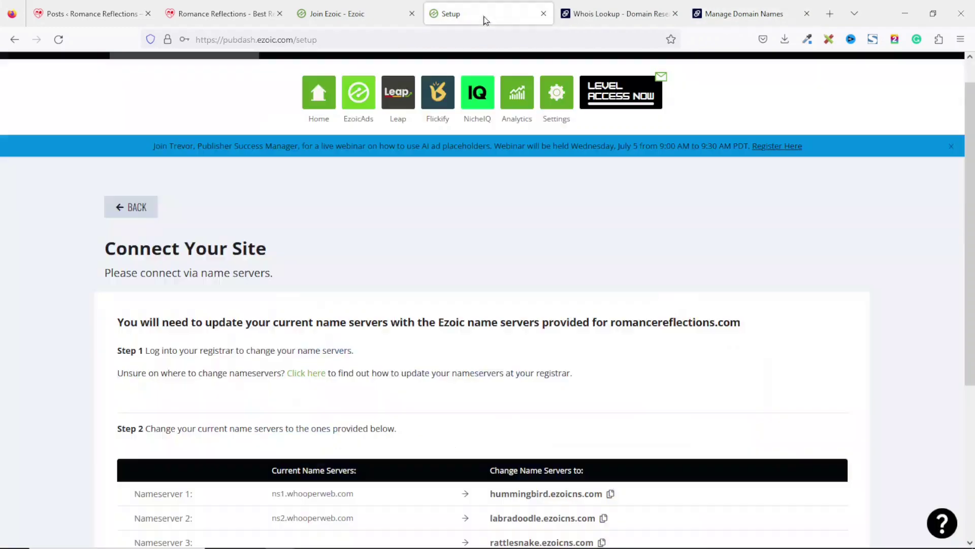
{"action": "left_click", "coordinate": [604, 519]}
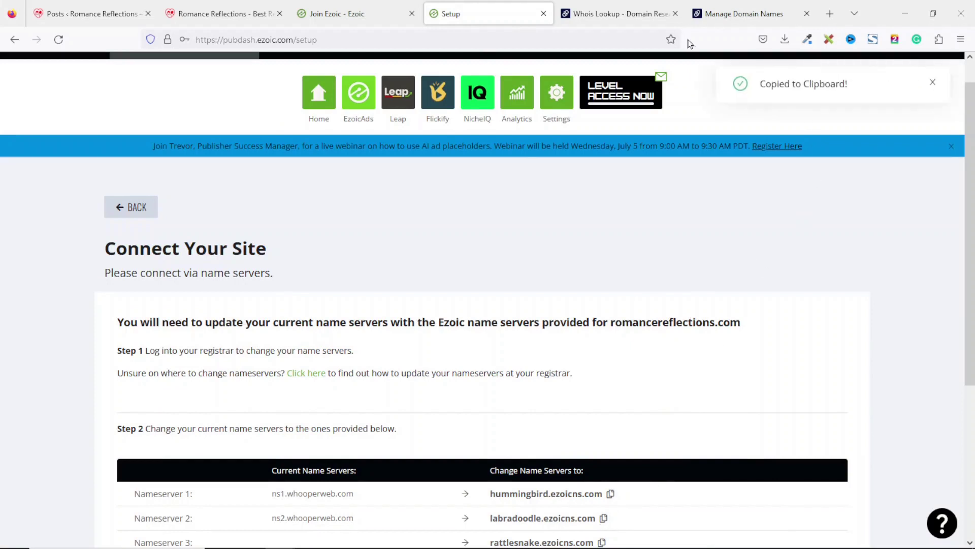
{"action": "left_click", "coordinate": [720, 15]}
{"action": "left_click", "coordinate": [437, 309]}
{"action": "key", "text": "ctrl+v"}
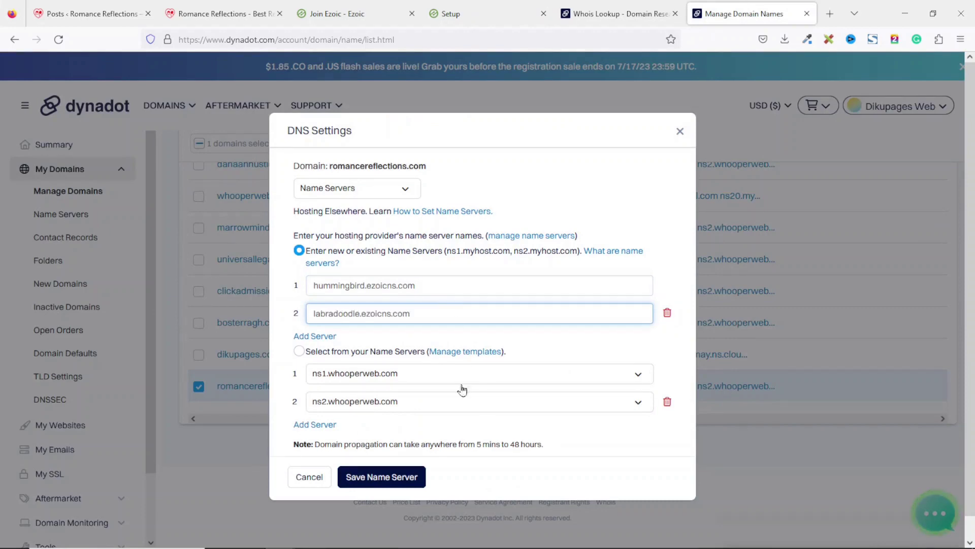
{"action": "left_click", "coordinate": [380, 477]}
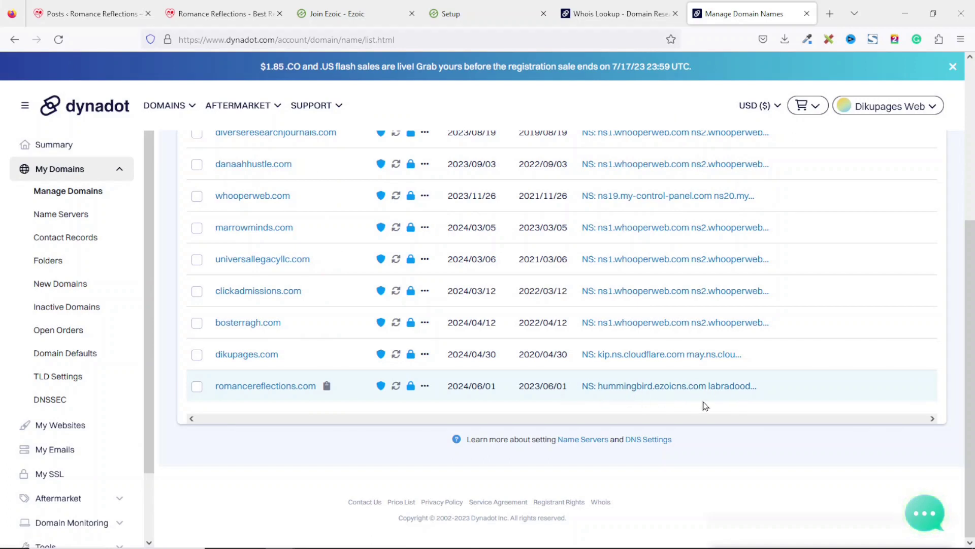
{"action": "left_click", "coordinate": [480, 15]}
Mark Ezoic's site connection step complete and start the Ad Manager (MCM) application
{"action": "scroll", "coordinate": [950, 331], "scroll_direction": "down", "scroll_amount": 1}
{"action": "scroll", "coordinate": [940, 356], "scroll_direction": "up", "scroll_amount": 1}
{"action": "scroll", "coordinate": [938, 379], "scroll_direction": "down", "scroll_amount": 4}
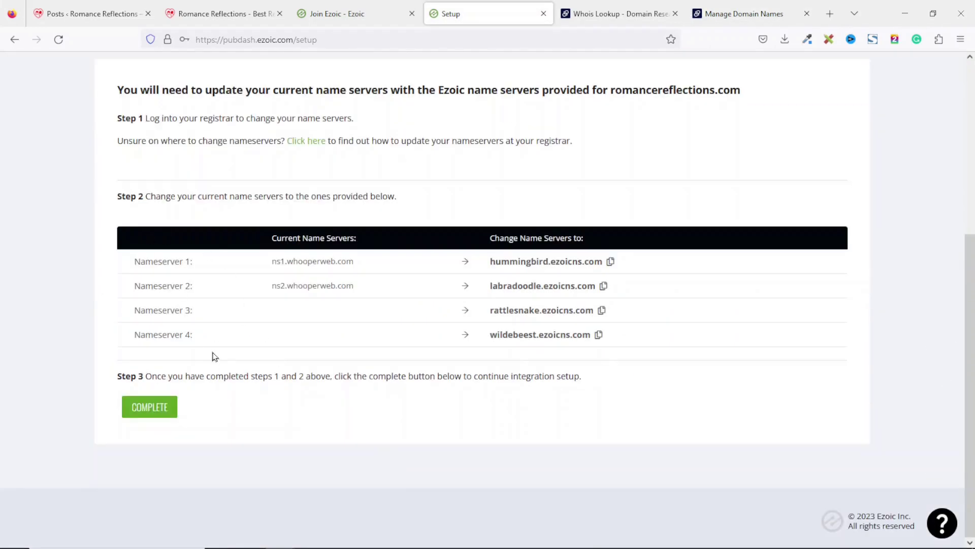
{"action": "left_click", "coordinate": [153, 409]}
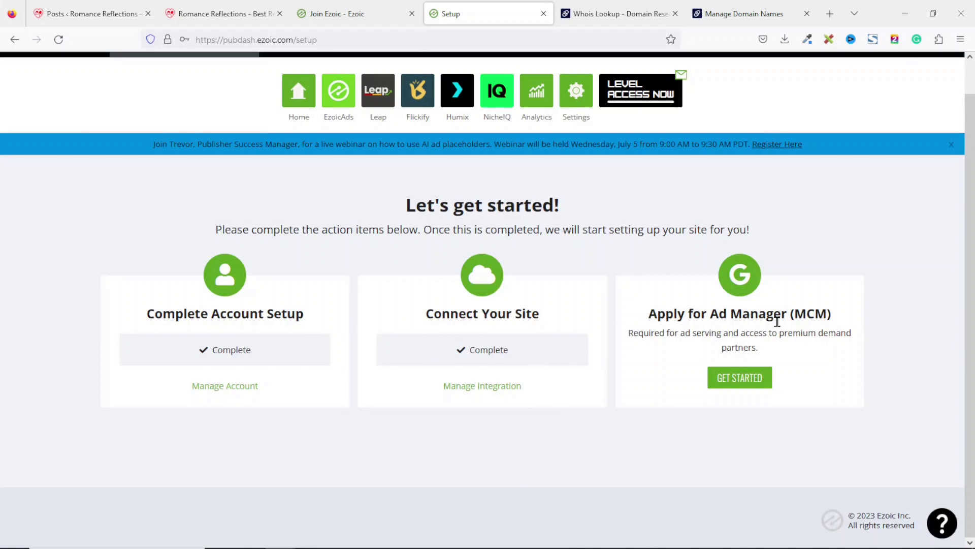
{"action": "left_click", "coordinate": [740, 377]}
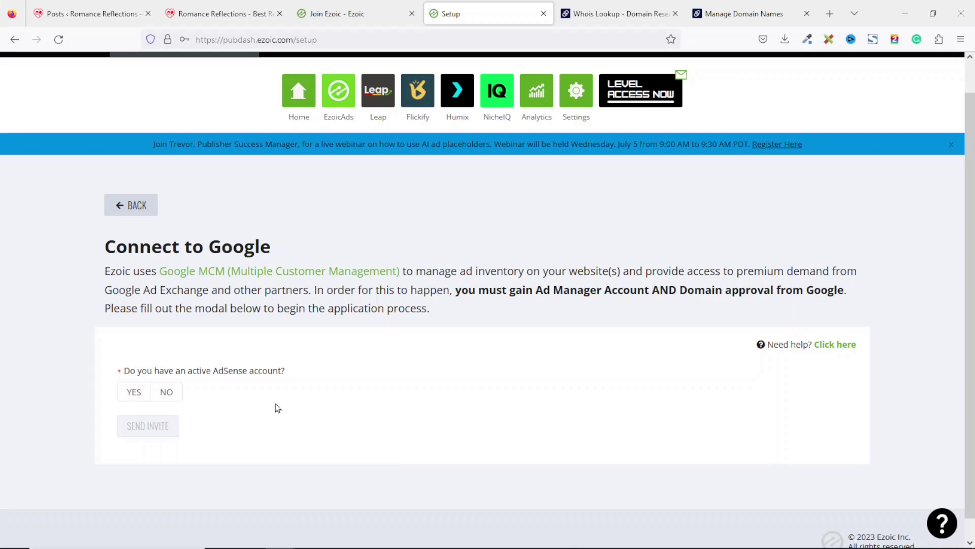
{"action": "key", "text": "ctrl+t"}
{"action": "type", "text": "adsense.google.com/"}
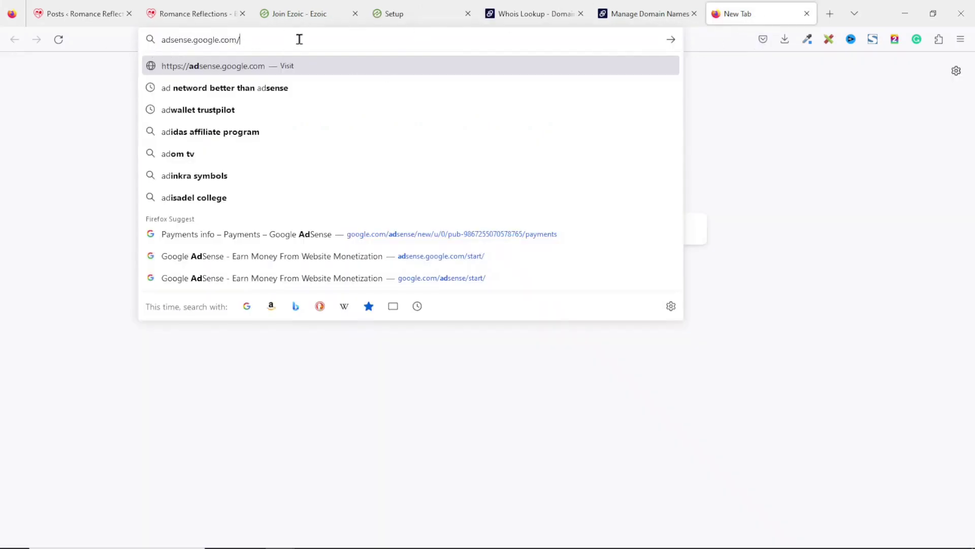
{"action": "key", "text": "Return"}
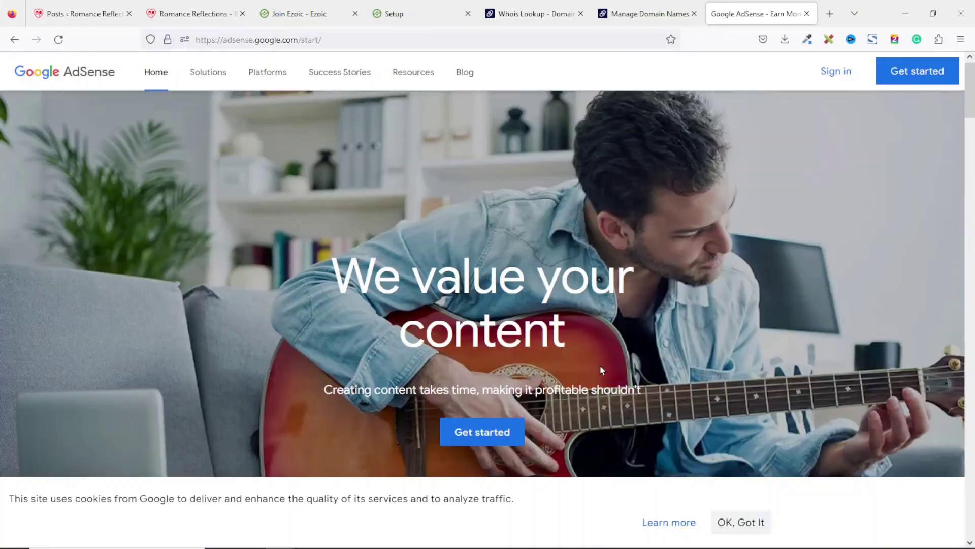
{"action": "left_click", "coordinate": [914, 76]}
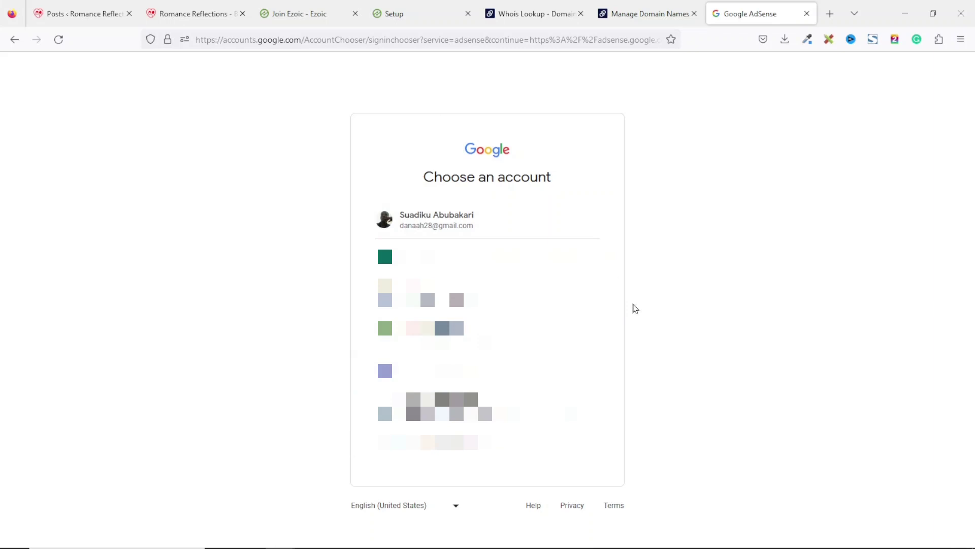
{"action": "left_click", "coordinate": [806, 13]}
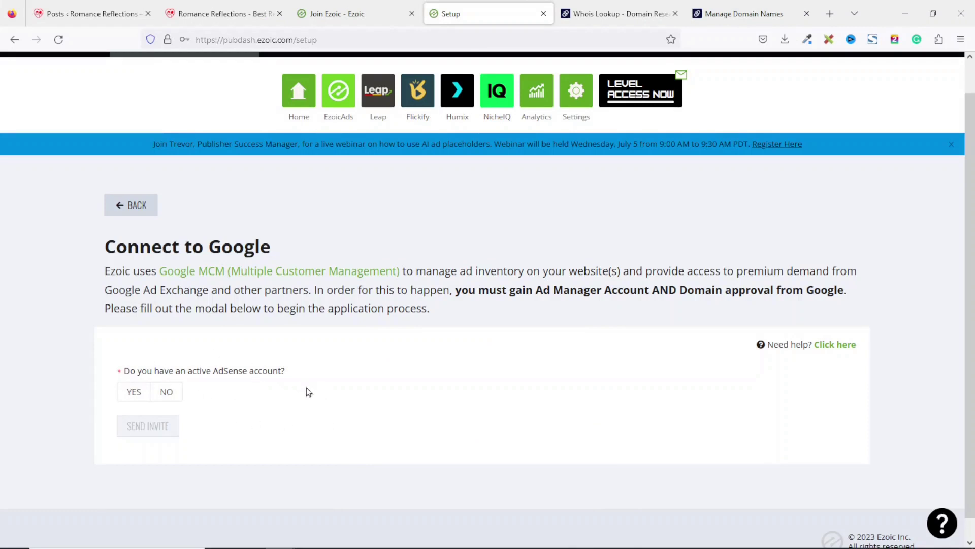
Answer YES for AdSense and NO for Ad Manager, enter and confirm the AdSense email, and send the invite
{"action": "left_click", "coordinate": [134, 394]}
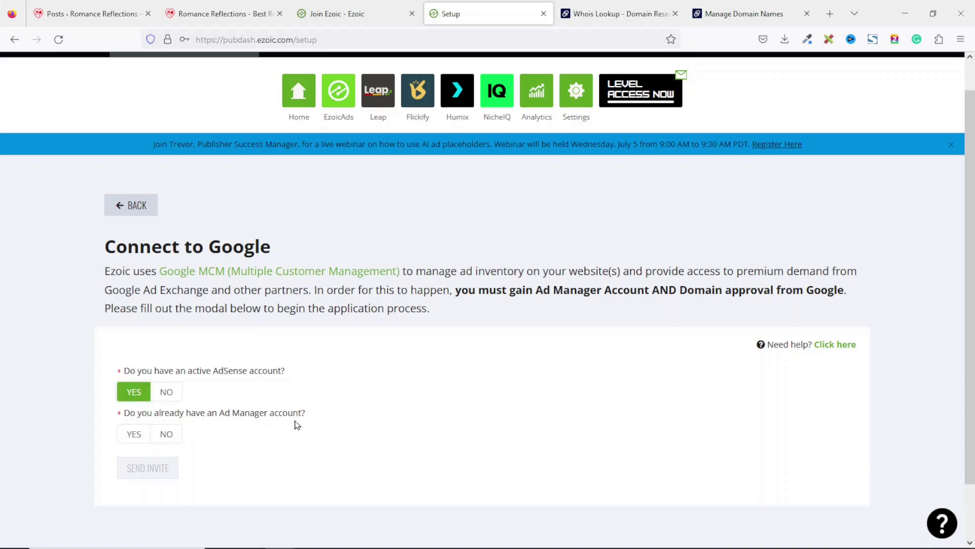
{"action": "left_click", "coordinate": [169, 438]}
{"action": "scroll", "coordinate": [422, 344], "scroll_direction": "down", "scroll_amount": 3}
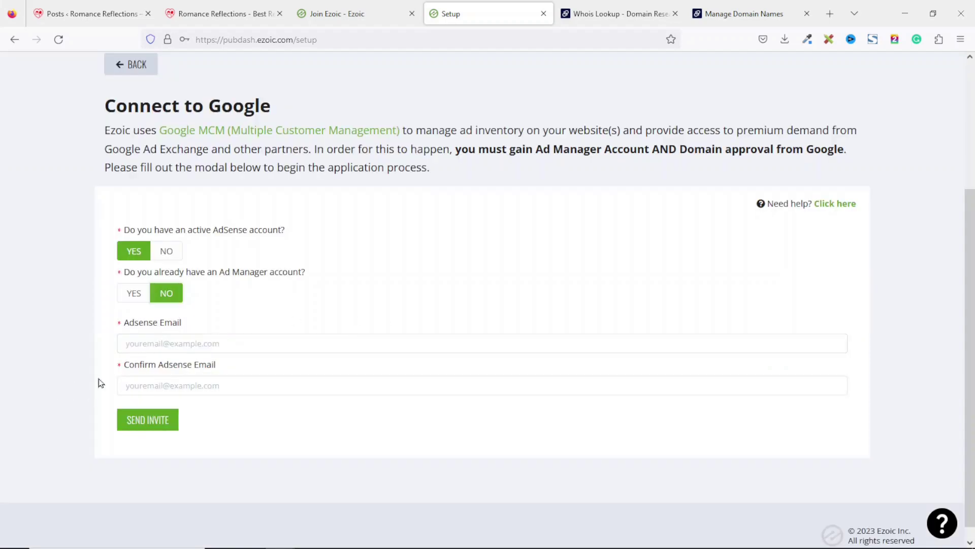
{"action": "left_click", "coordinate": [163, 338]}
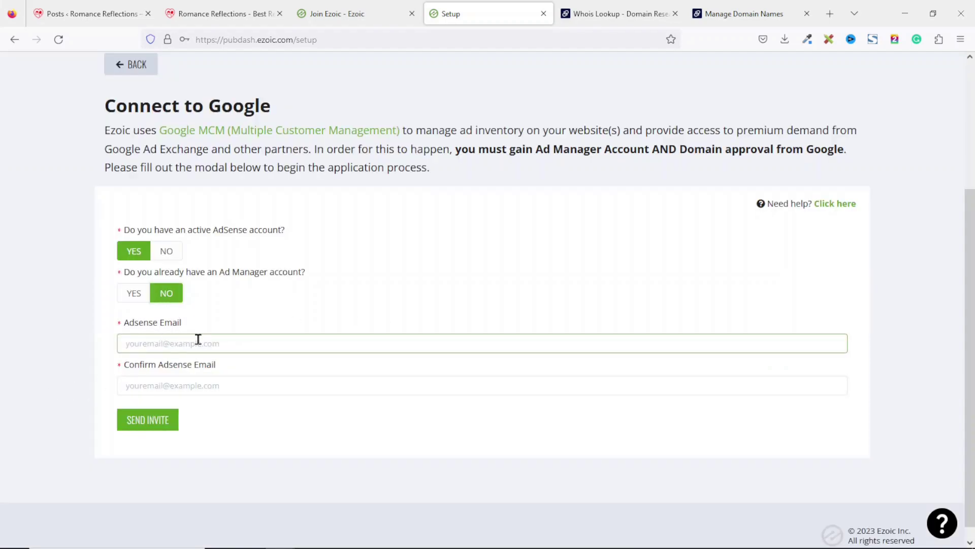
{"action": "key", "text": "Tab"}
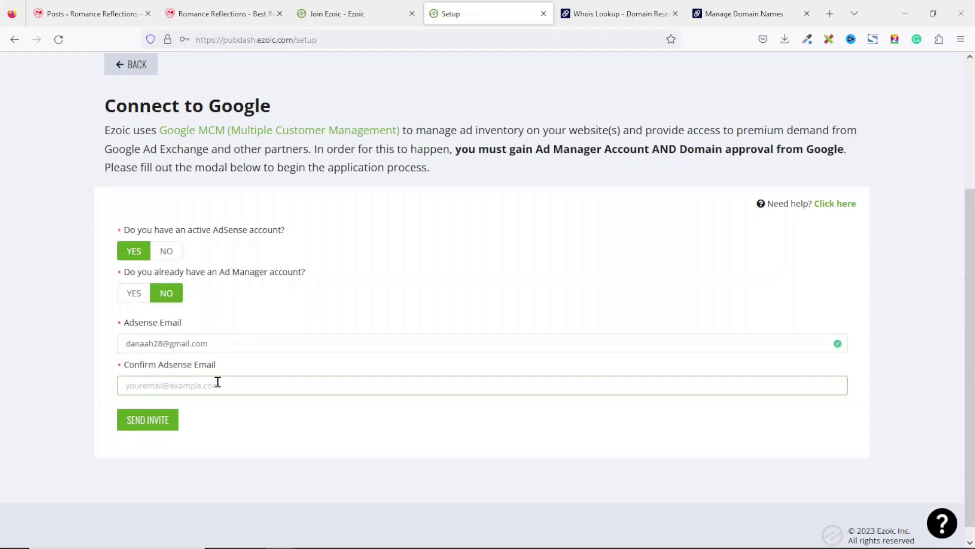
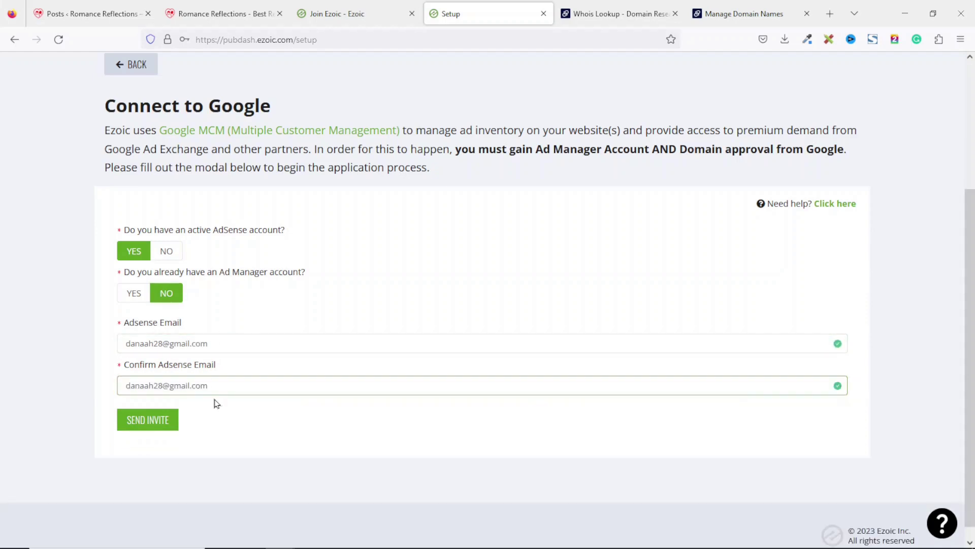
{"action": "left_click", "coordinate": [134, 428]}
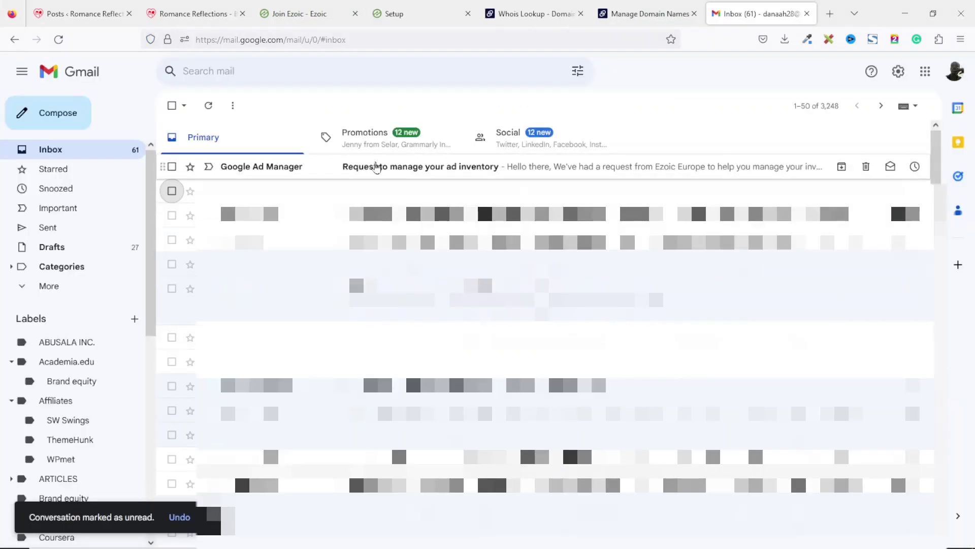
Open the Ad Manager request email, view the request, and re-sign in with the account password
{"action": "left_click", "coordinate": [487, 173]}
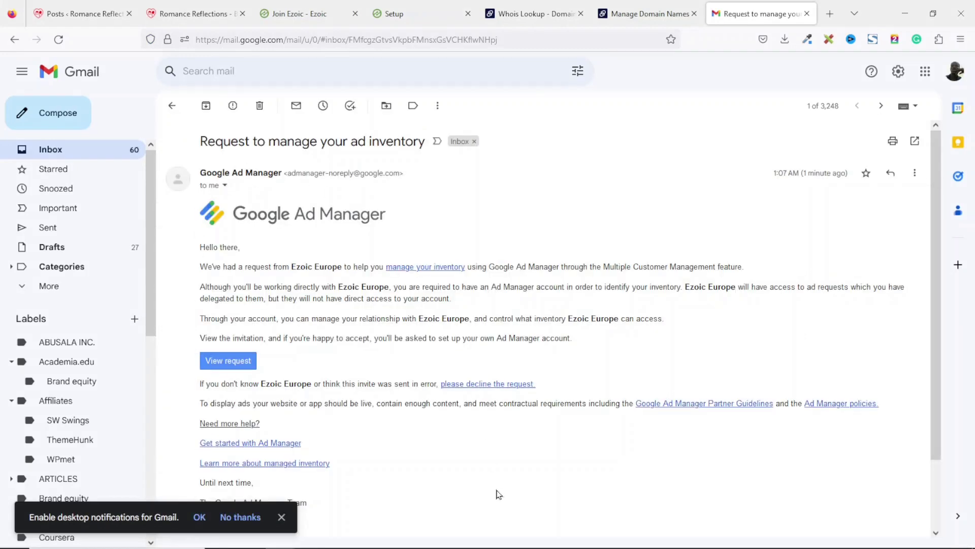
{"action": "left_click", "coordinate": [228, 360]}
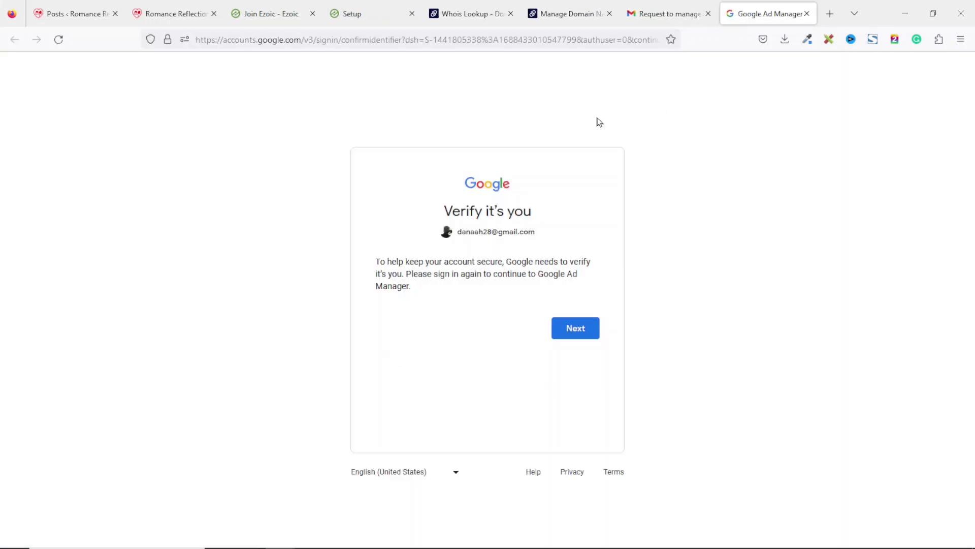
{"action": "left_click", "coordinate": [568, 334]}
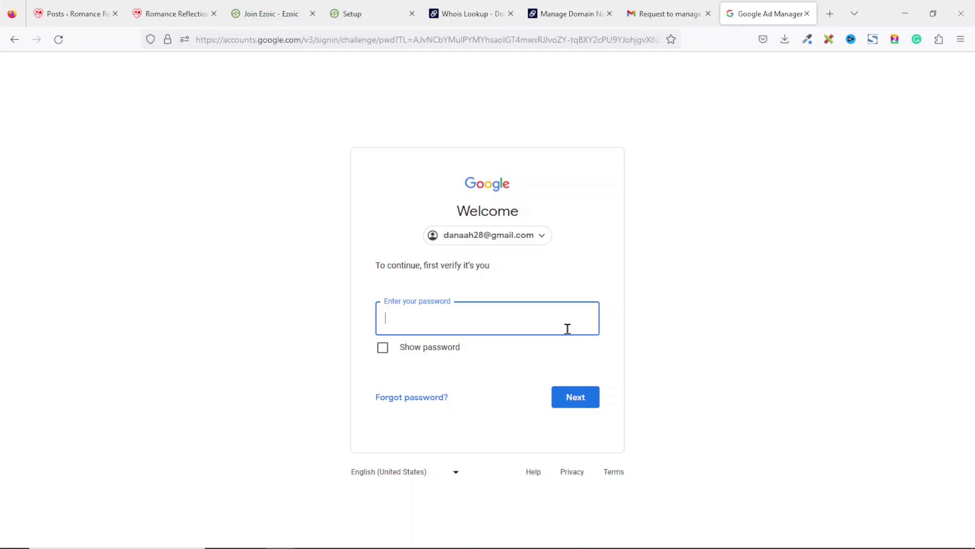
{"action": "left_click", "coordinate": [579, 404]}
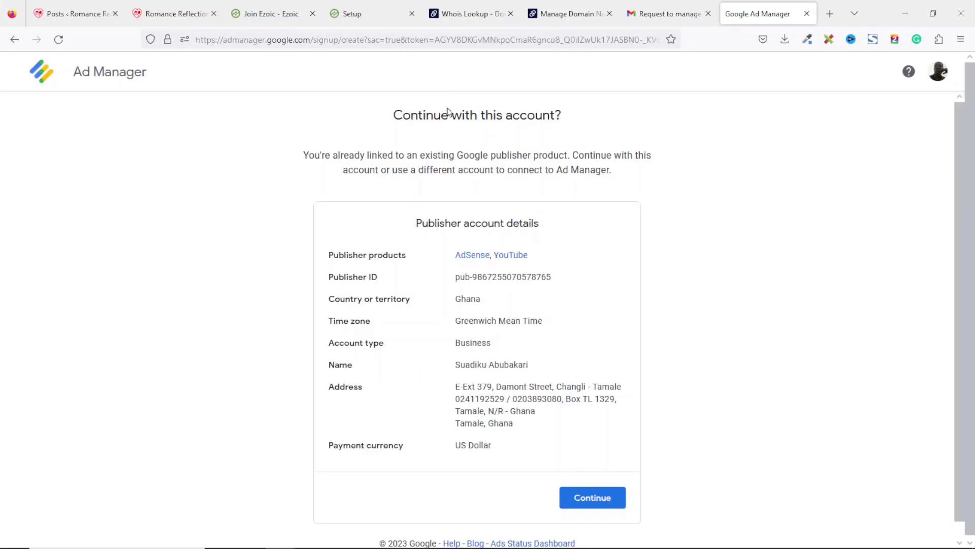
Continue with the existing account, accept the Ad Manager and parent publisher terms, and set up the account
{"action": "left_click", "coordinate": [572, 507]}
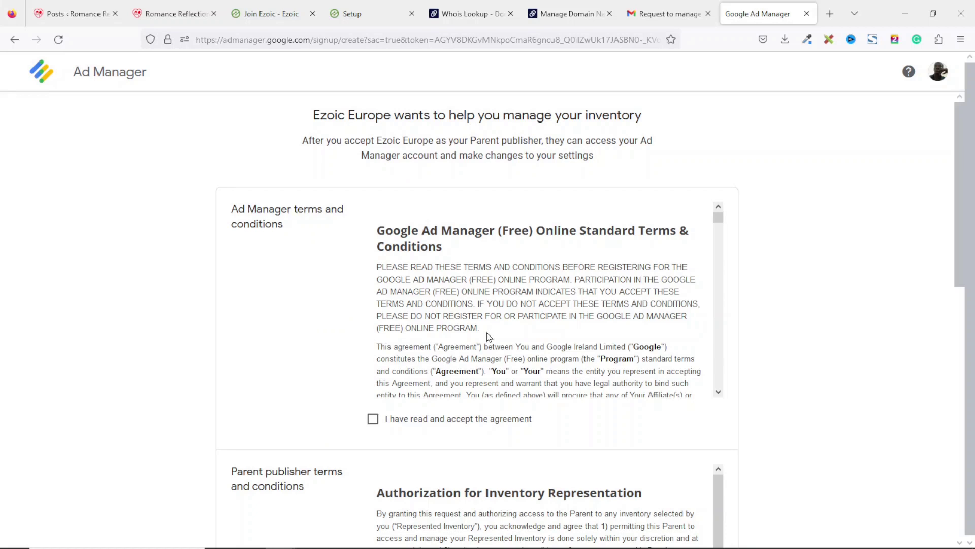
{"action": "left_click", "coordinate": [373, 420]}
{"action": "scroll", "coordinate": [374, 425], "scroll_direction": "down", "scroll_amount": 5}
{"action": "left_click", "coordinate": [374, 422]}
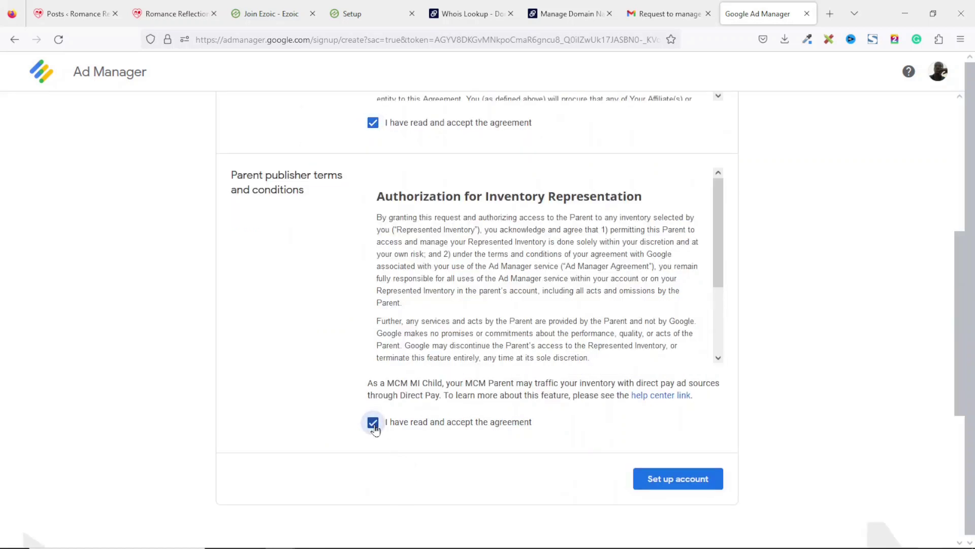
{"action": "left_click", "coordinate": [682, 484]}
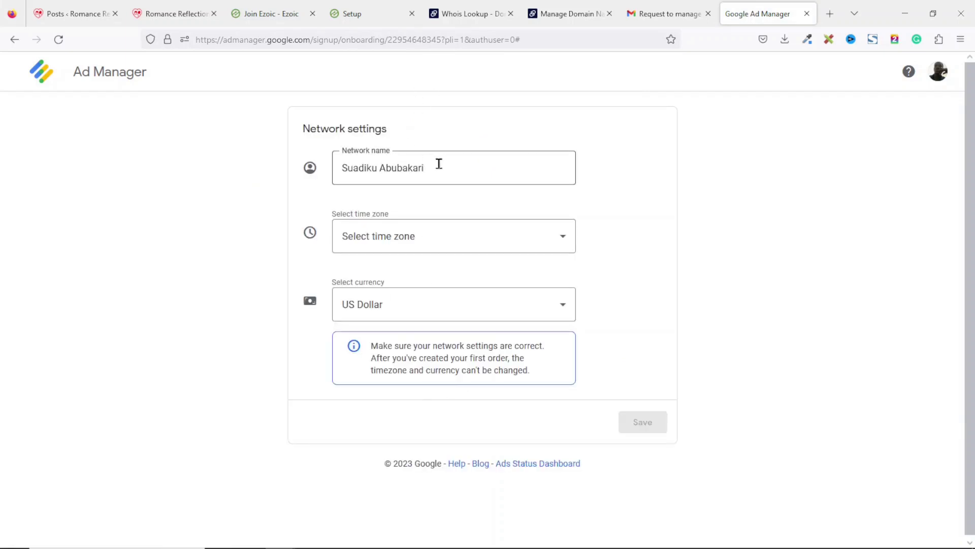
Set the network time zone to Africa/Abidjan, keep US Dollar currency, and save the network settings
{"action": "left_click_drag", "start_coordinate": [437, 165], "coordinate": [293, 179]}
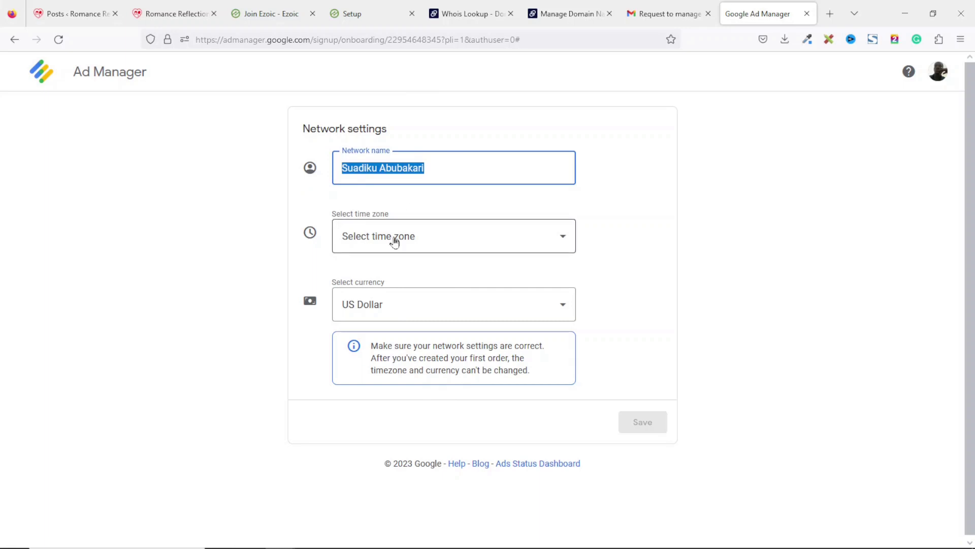
{"action": "left_click", "coordinate": [444, 247]}
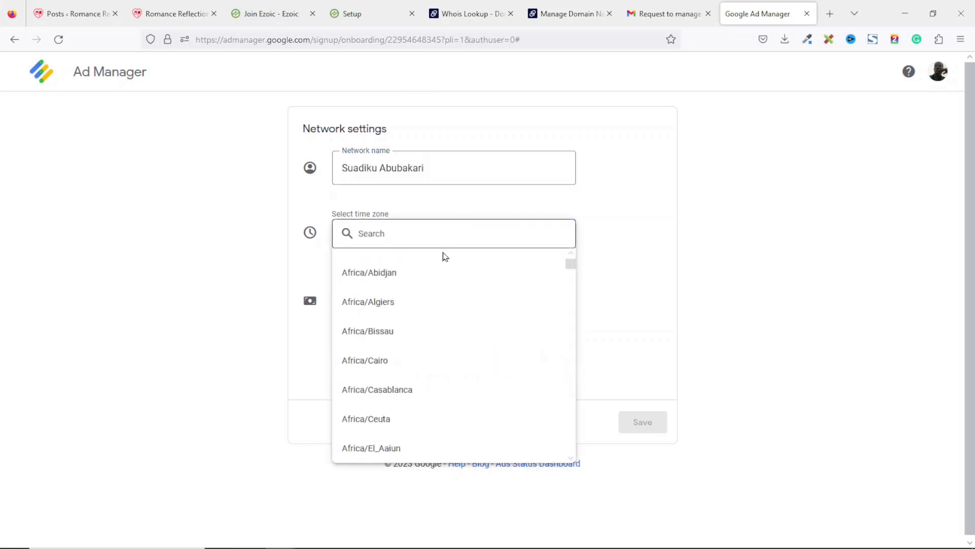
{"action": "left_click", "coordinate": [424, 274]}
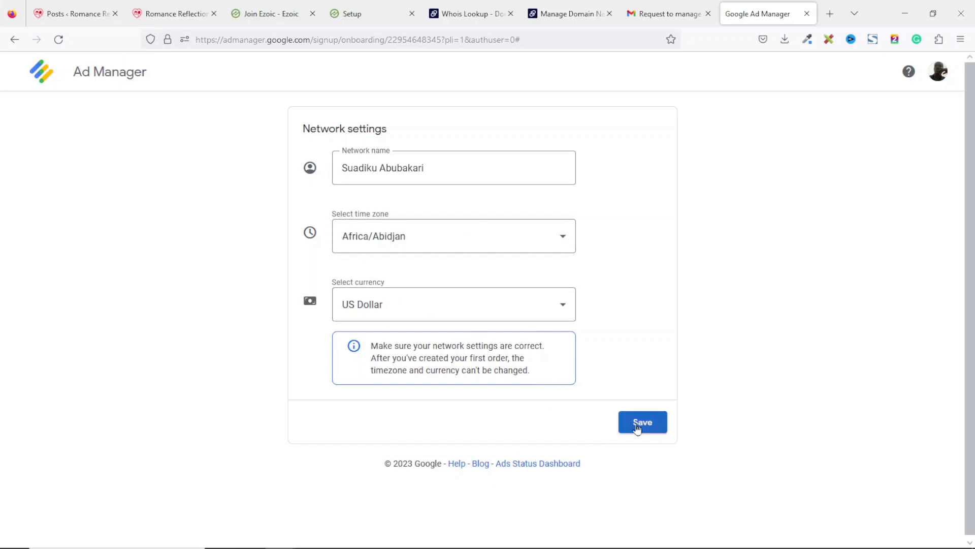
{"action": "left_click", "coordinate": [655, 430]}
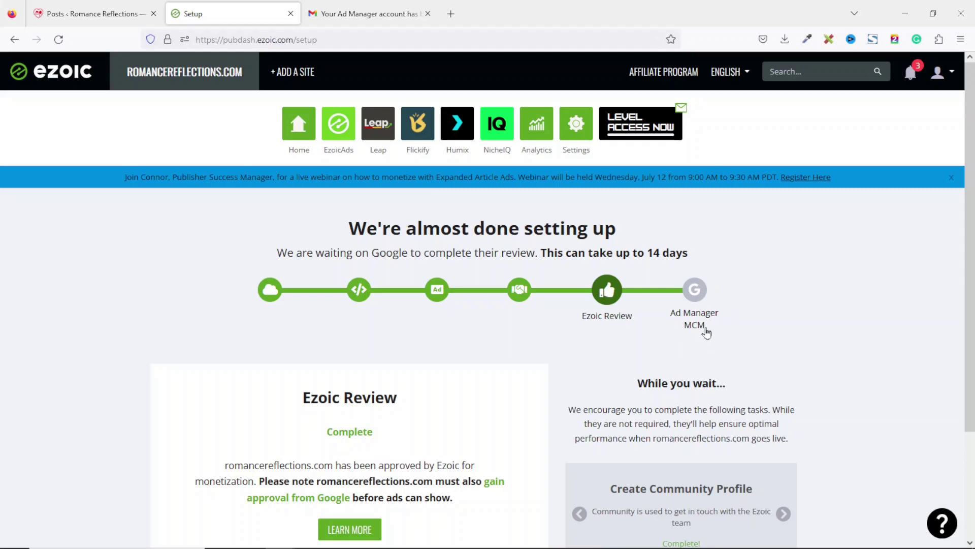
Switch to the Gmail tab holding the Ad Manager approval email
{"action": "left_click", "coordinate": [350, 20]}
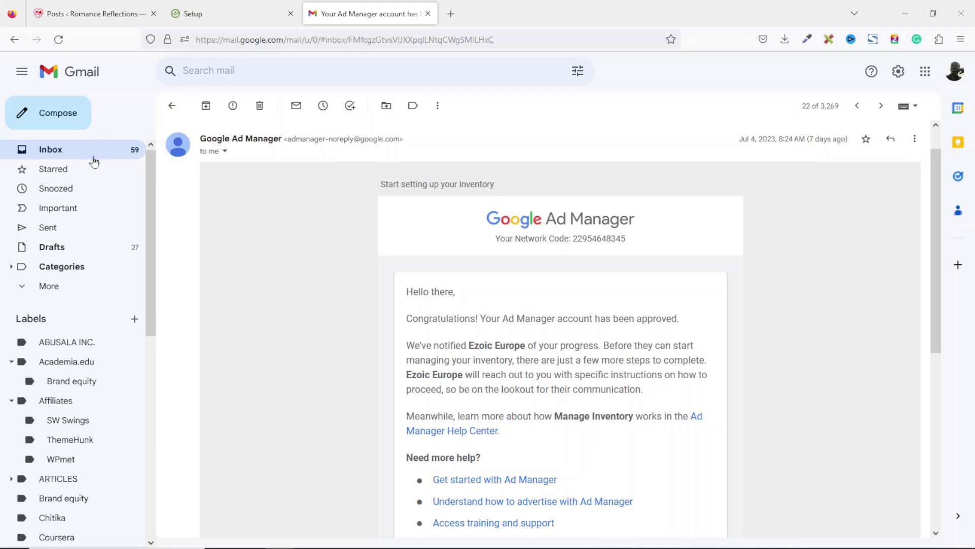
Read Ezoic's monetization approval email, then open the AdSense Certified Partner Program invitation email
{"action": "left_click", "coordinate": [77, 152]}
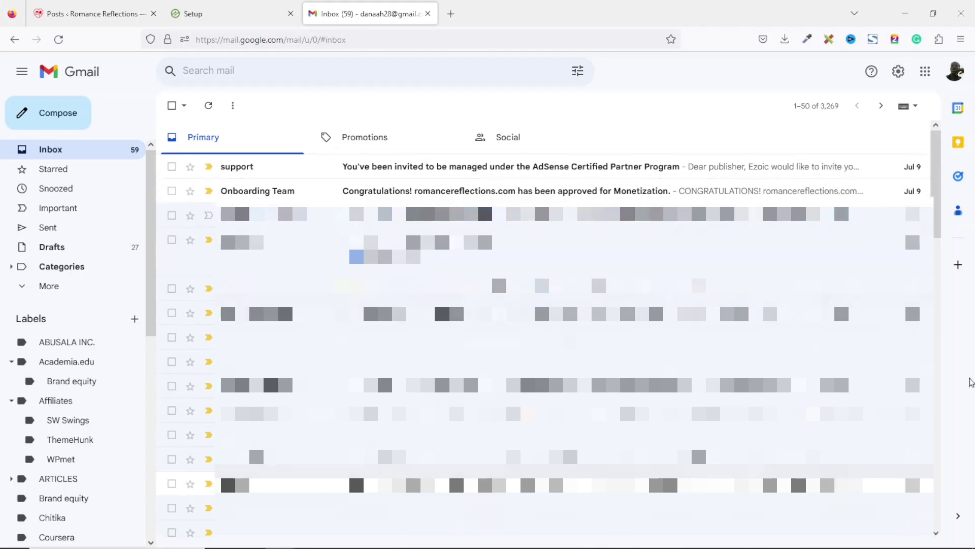
{"action": "mouse_move", "coordinate": [928, 546]}
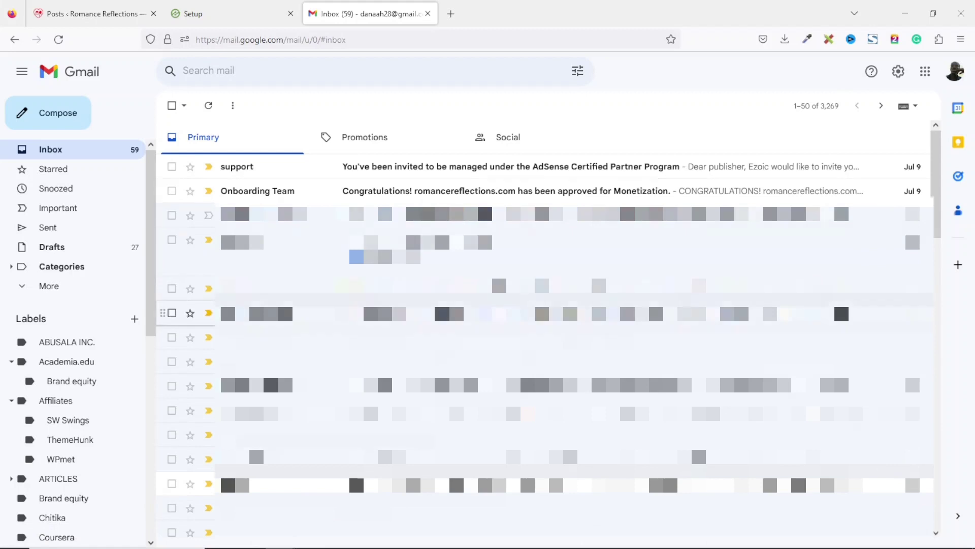
{"action": "left_click", "coordinate": [479, 196]}
{"action": "left_click_drag", "start_coordinate": [500, 215], "coordinate": [670, 213]}
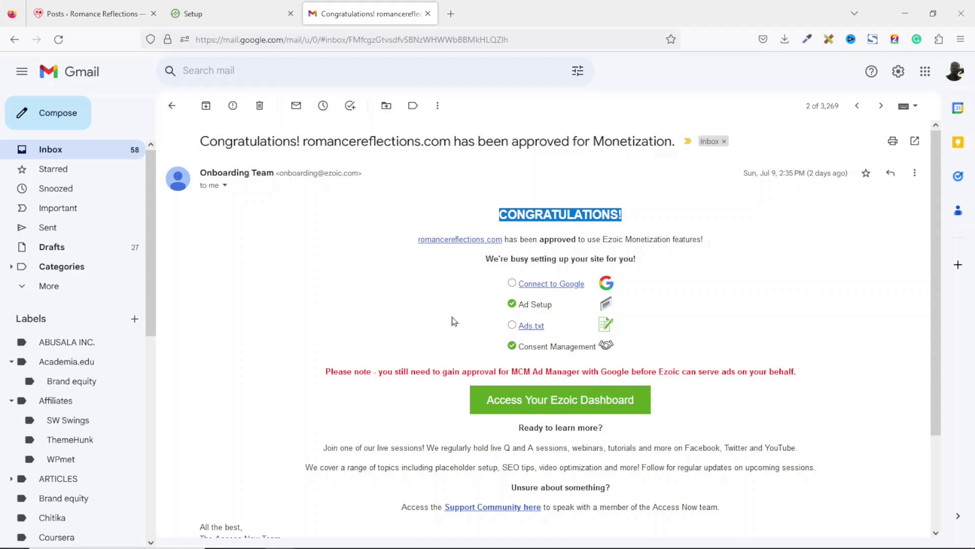
{"action": "left_click", "coordinate": [71, 154]}
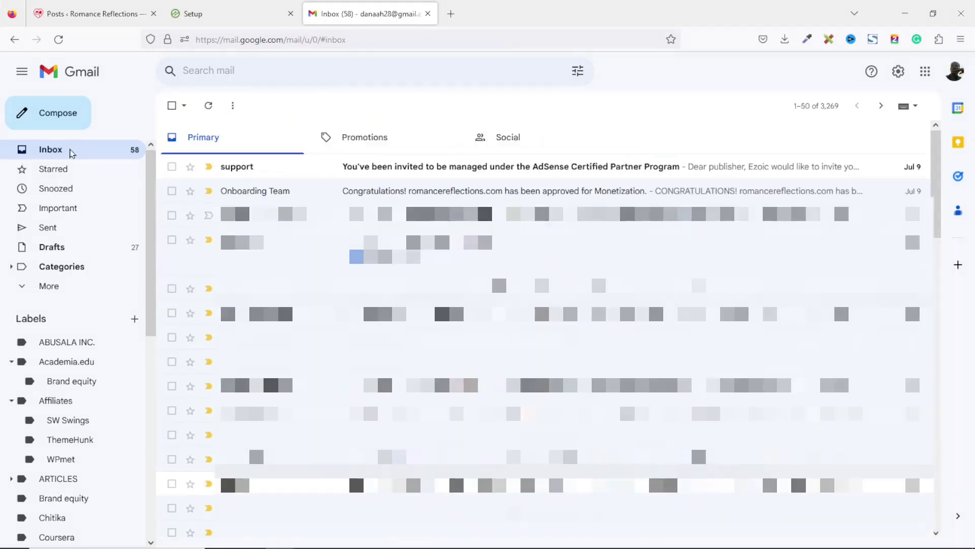
{"action": "left_click", "coordinate": [447, 175]}
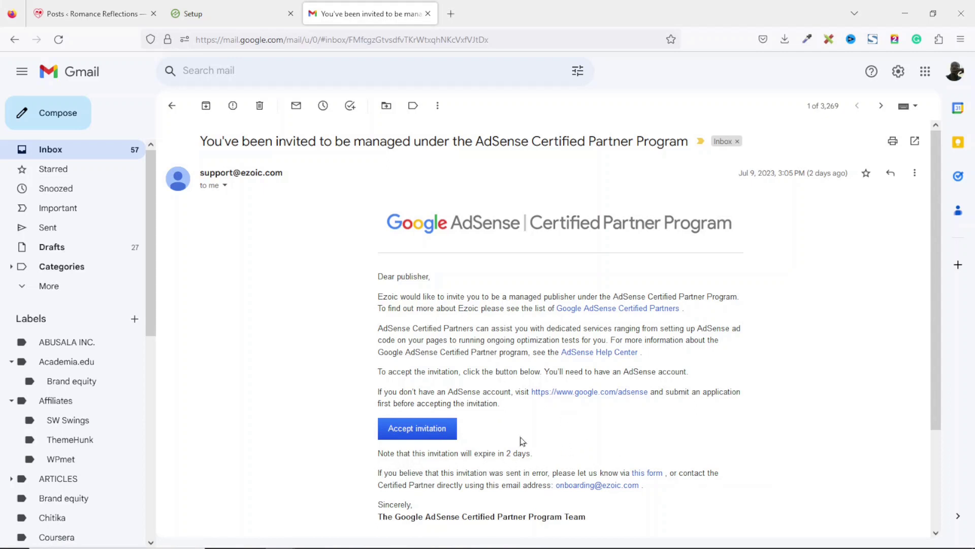
Agree to the terms and accept EZOIC UK LIMITED's AdSense managed-publisher invitation, then return to Ezoic setup
{"action": "left_click", "coordinate": [424, 435]}
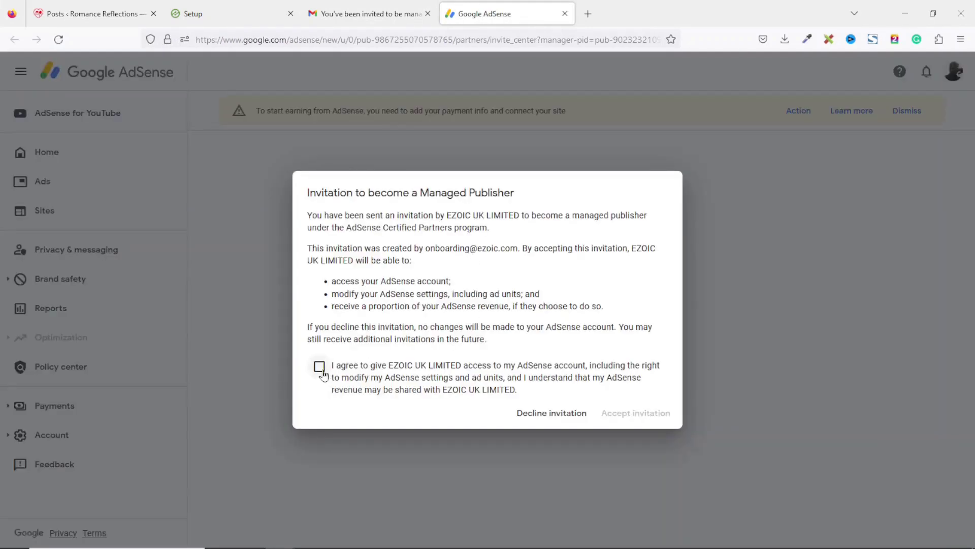
{"action": "left_click", "coordinate": [320, 368]}
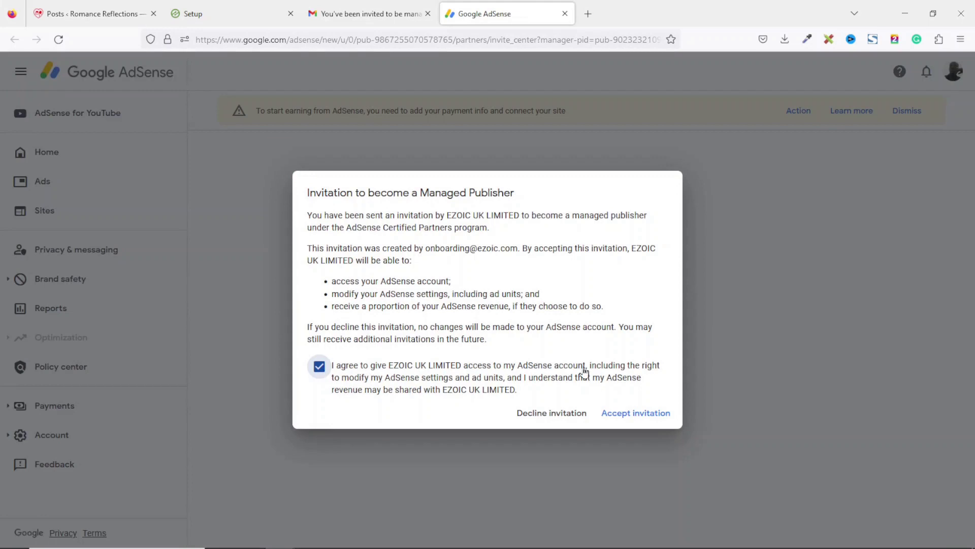
{"action": "left_click", "coordinate": [638, 413]}
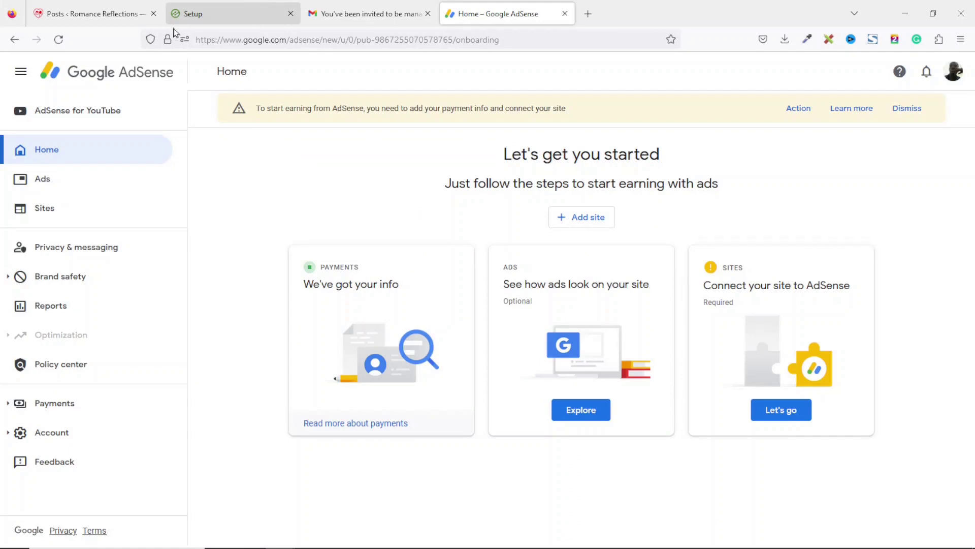
{"action": "left_click", "coordinate": [202, 19]}
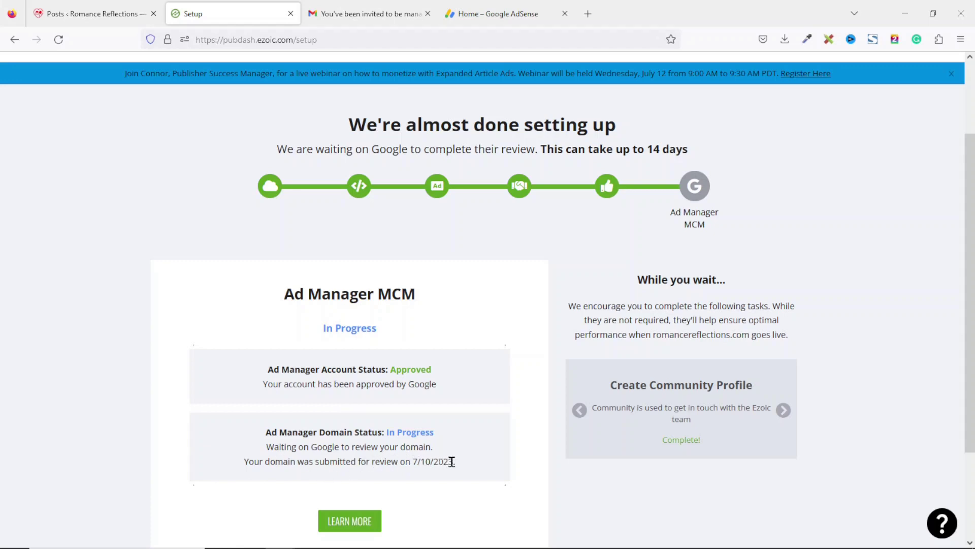
Scroll up the Ezoic setup page to review the Ad Manager MCM approval status
{"action": "scroll", "coordinate": [791, 332], "scroll_direction": "up", "scroll_amount": 1}
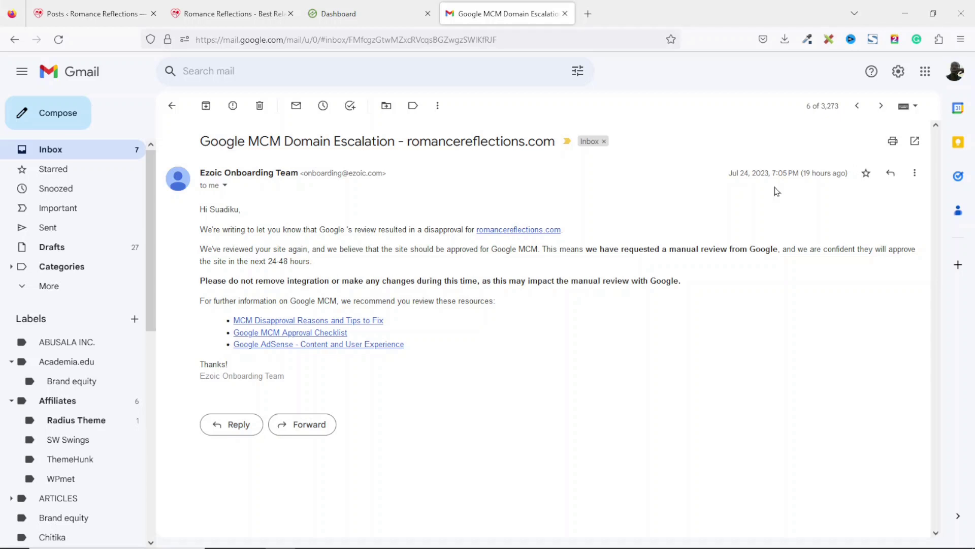
Review the Ezoic dashboard stats, then bring up the live 'Maintaining Intimacy in a Busy Relationship' article
{"action": "mouse_move", "coordinate": [973, 544]}
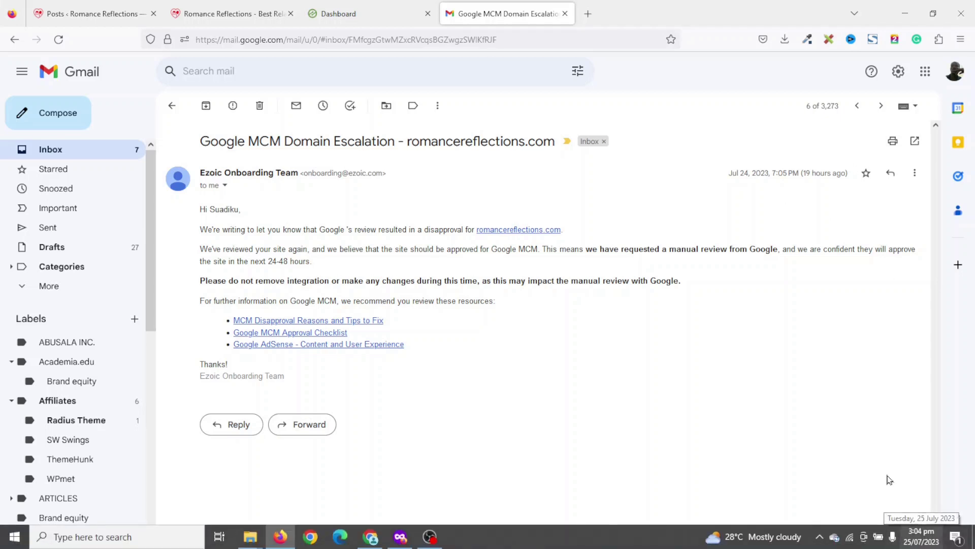
{"action": "left_click", "coordinate": [359, 15]}
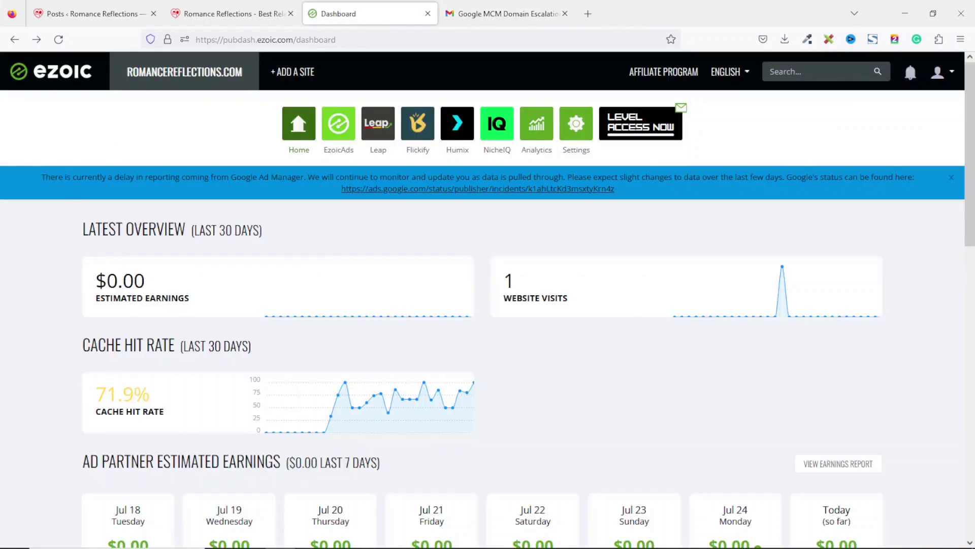
{"action": "scroll", "coordinate": [973, 145], "scroll_direction": "down", "scroll_amount": 3}
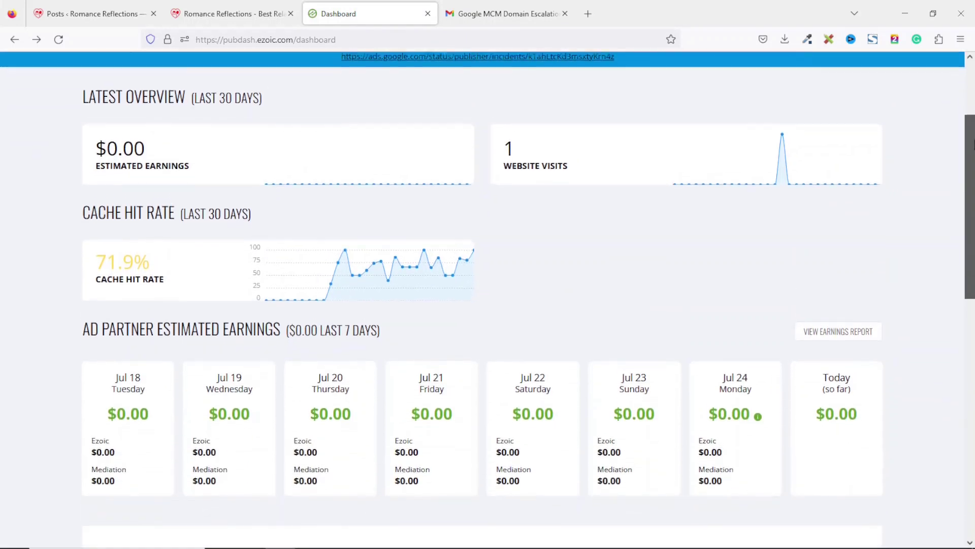
{"action": "left_click_drag", "start_coordinate": [973, 145], "coordinate": [955, 247]}
{"action": "key", "text": "Home"}
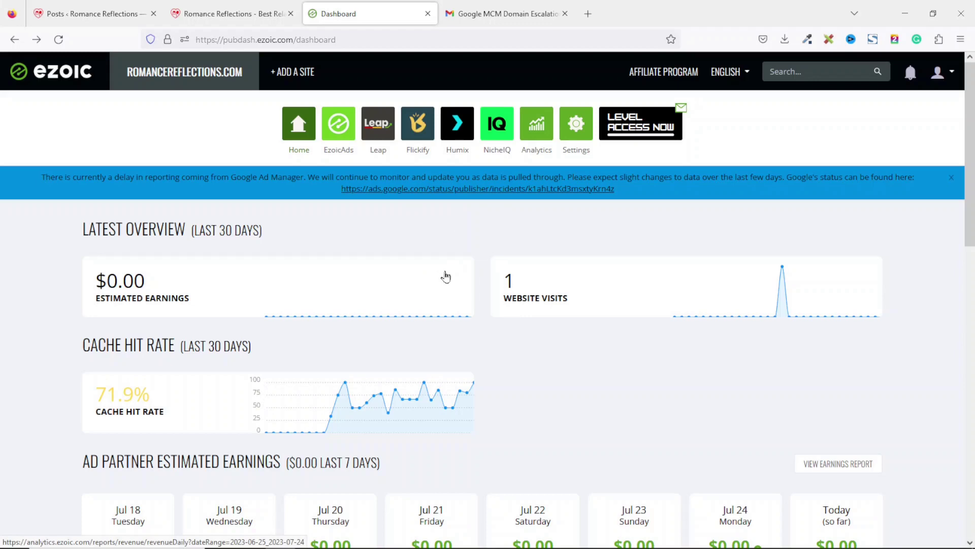
{"action": "key", "text": "alt+Tab"}
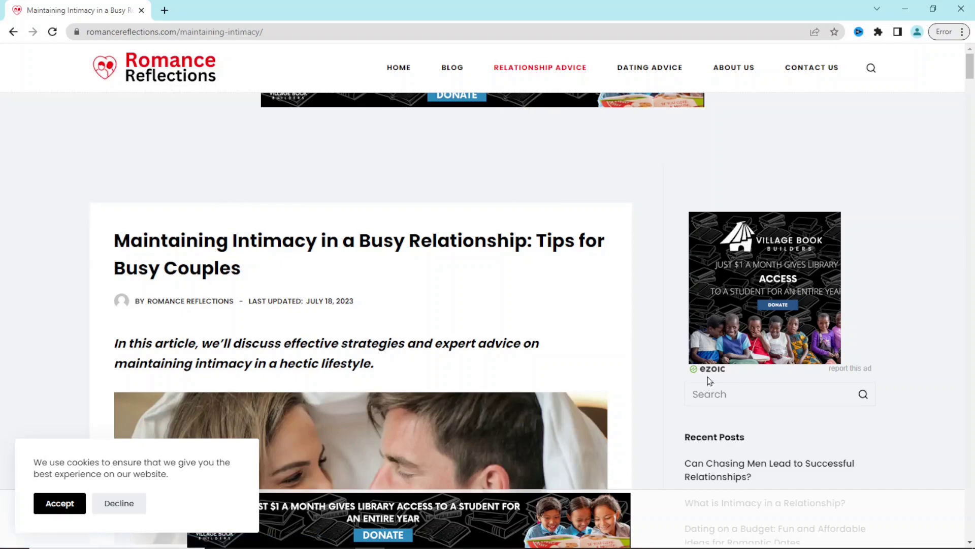
Scroll through the 'Maintaining Intimacy in a Busy Relationship' article to check its Ezoic ads
{"action": "scroll", "coordinate": [617, 429], "scroll_direction": "down", "scroll_amount": 3}
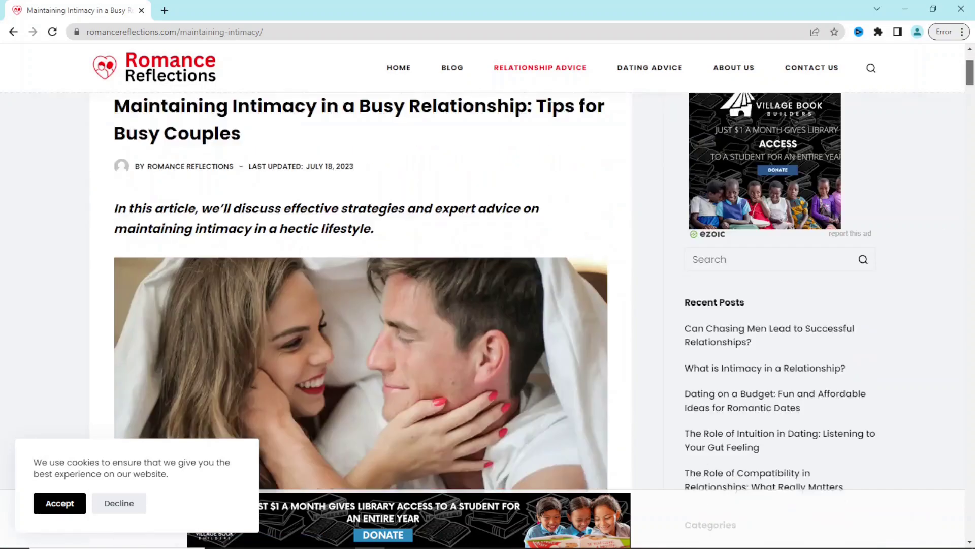
{"action": "scroll", "coordinate": [386, 374], "scroll_direction": "down", "scroll_amount": 6}
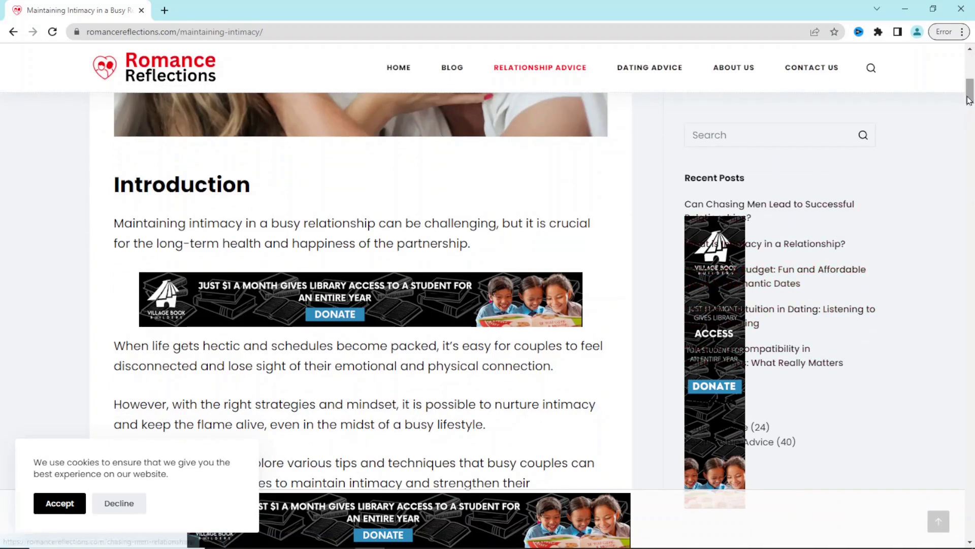
{"action": "left_click_drag", "start_coordinate": [969, 100], "coordinate": [972, 109]}
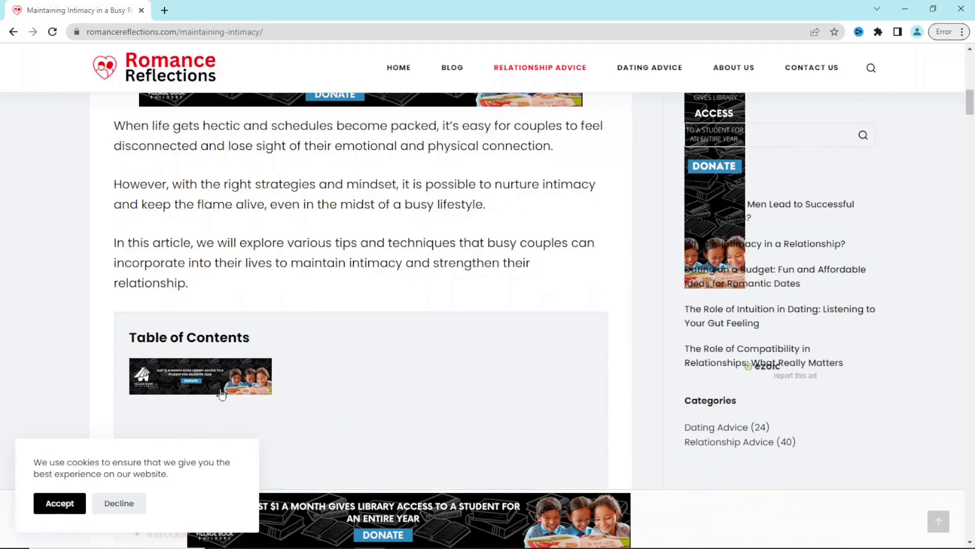
{"action": "left_click_drag", "start_coordinate": [970, 101], "coordinate": [967, 212]}
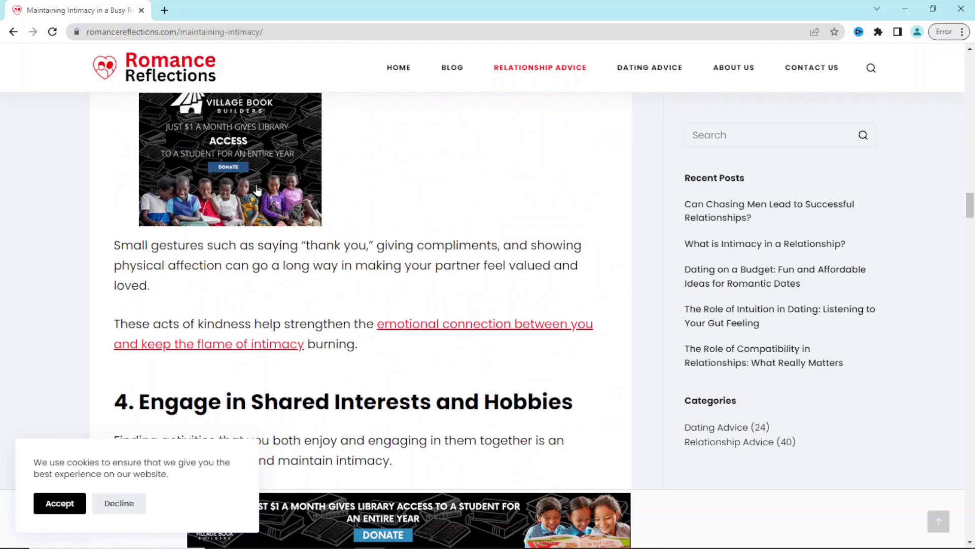
{"action": "left_click_drag", "start_coordinate": [968, 214], "coordinate": [943, 328]}
{"action": "scroll", "coordinate": [943, 328], "scroll_direction": "down", "scroll_amount": 1}
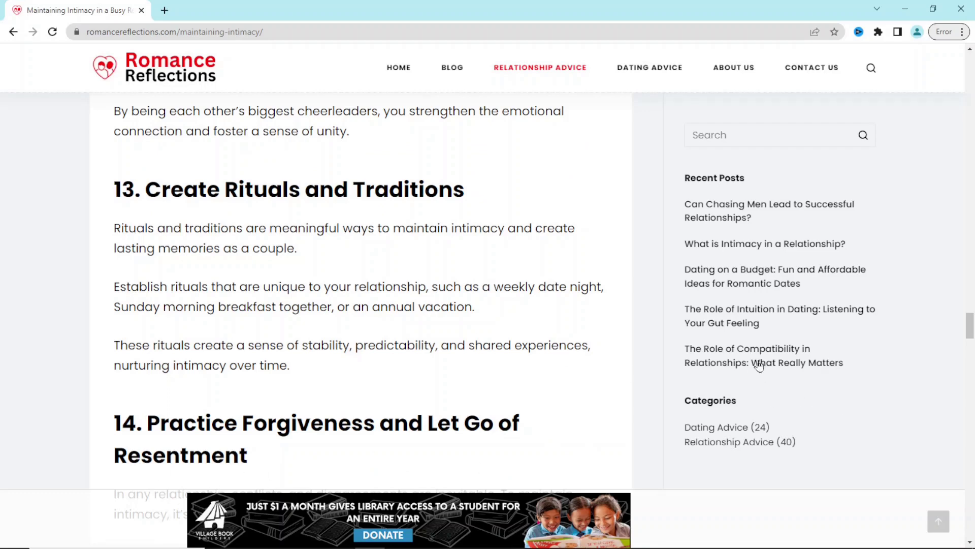
Check Ezoic ads on 'The Role of Compatibility in Relationships' article, then minimize Chrome
{"action": "left_click", "coordinate": [728, 364]}
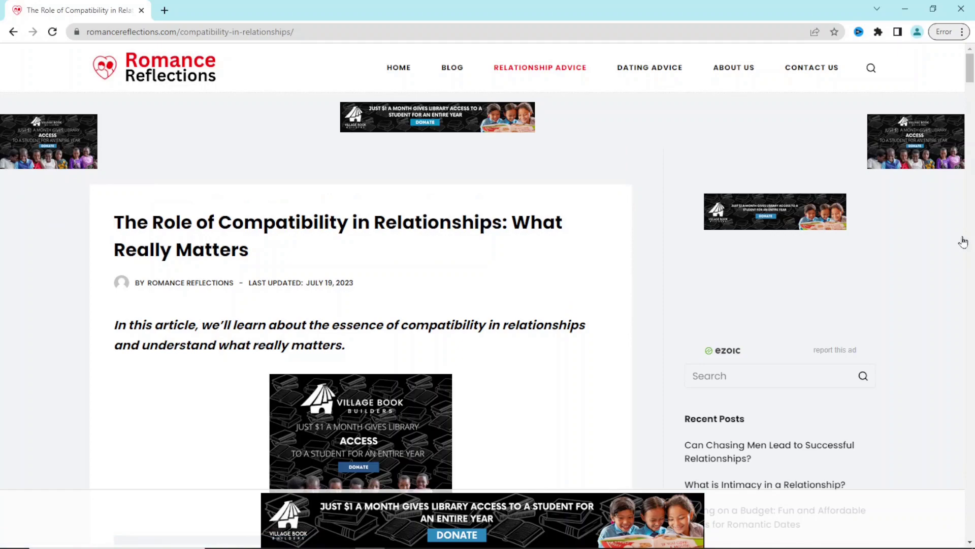
{"action": "left_click_drag", "start_coordinate": [967, 65], "coordinate": [964, 113]}
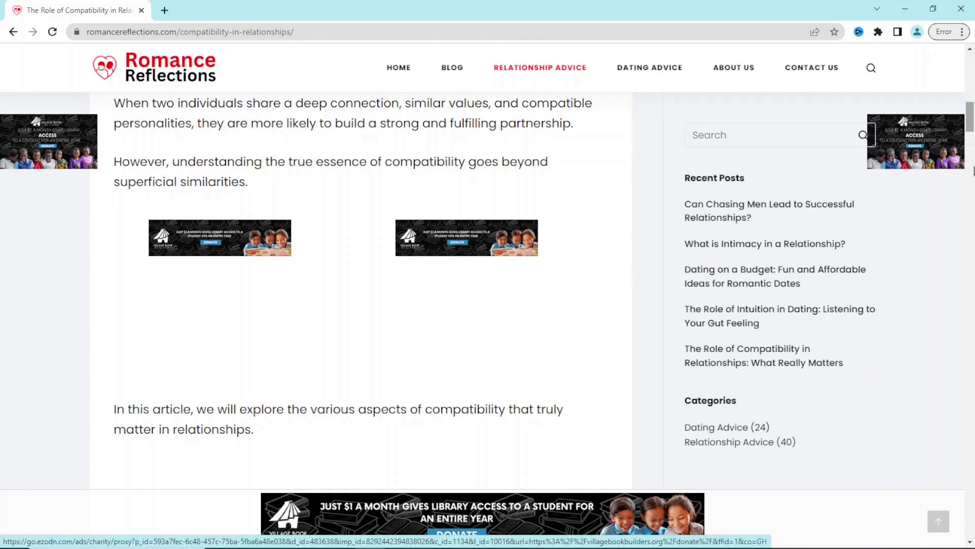
{"action": "scroll", "coordinate": [973, 170], "scroll_direction": "down", "scroll_amount": 20}
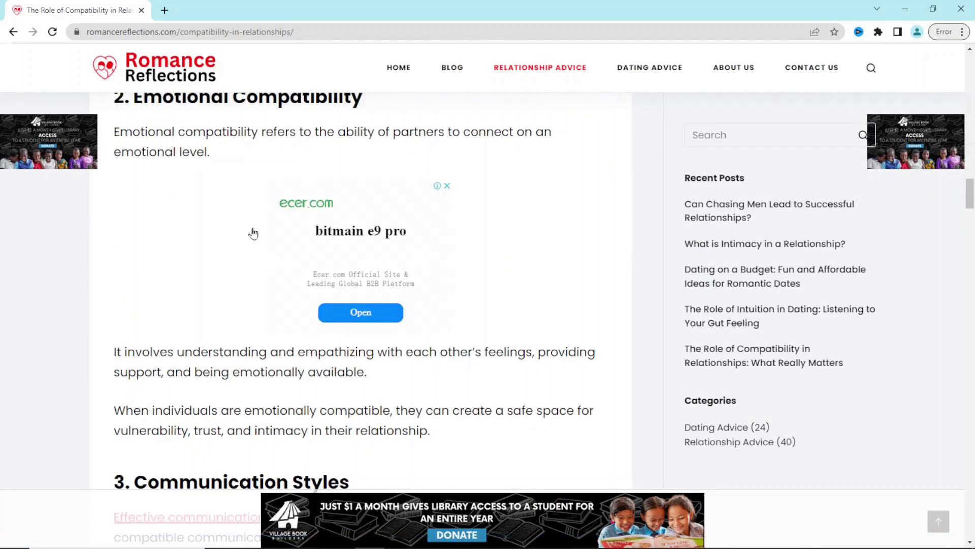
{"action": "left_click_drag", "start_coordinate": [970, 195], "coordinate": [860, 211]}
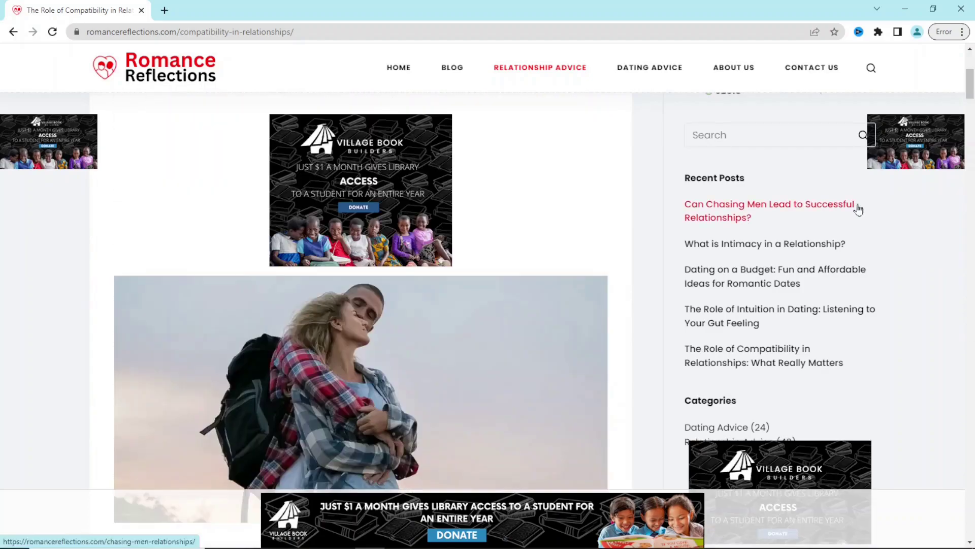
{"action": "left_click", "coordinate": [906, 10]}
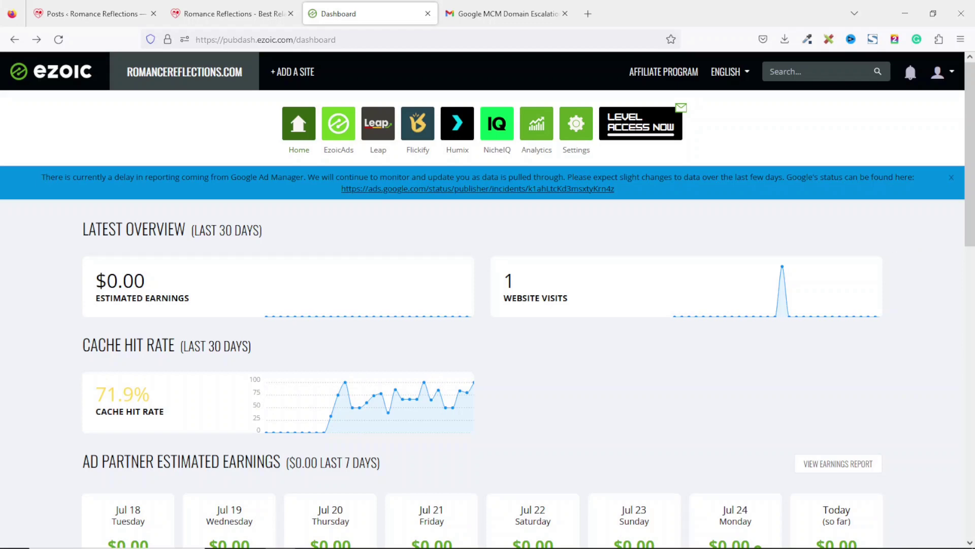
Switch to the WordPress Posts list, page 4 of 4, using Ctrl+1
{"action": "mouse_move", "coordinate": [874, 546]}
{"action": "key", "text": "ctrl+1"}
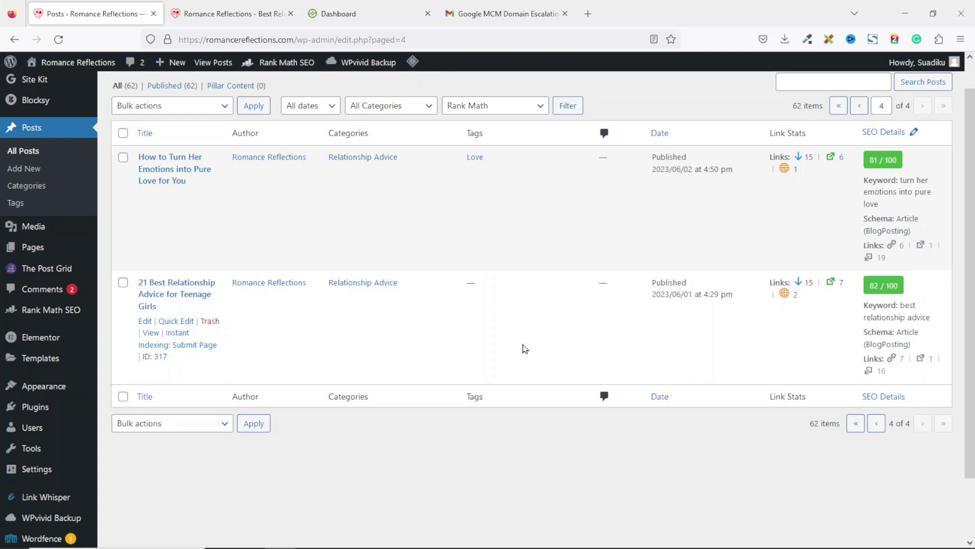
Move from the Ezoic Dashboard tab to the live Romance Reflections homepage tab
{"action": "left_click", "coordinate": [364, 16]}
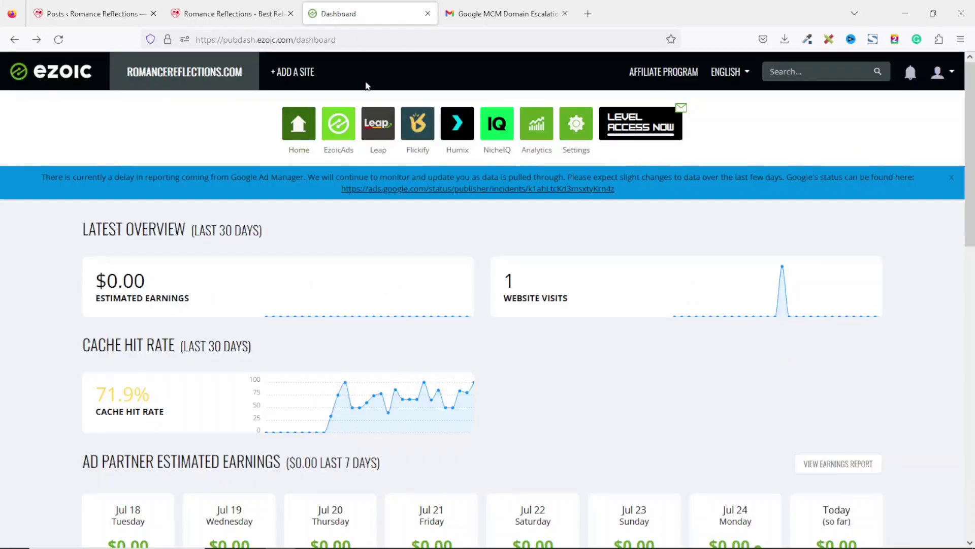
{"action": "key", "text": "ctrl+shift+Tab"}
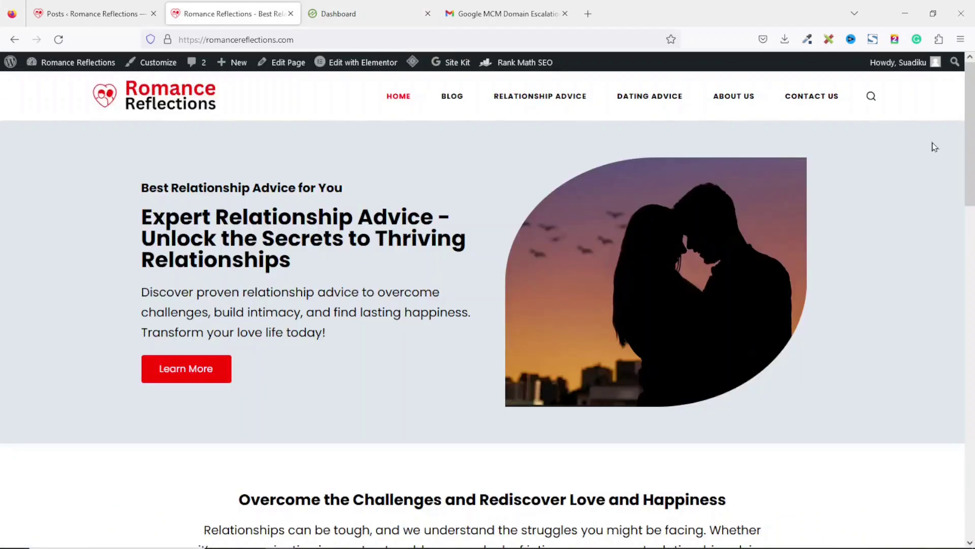